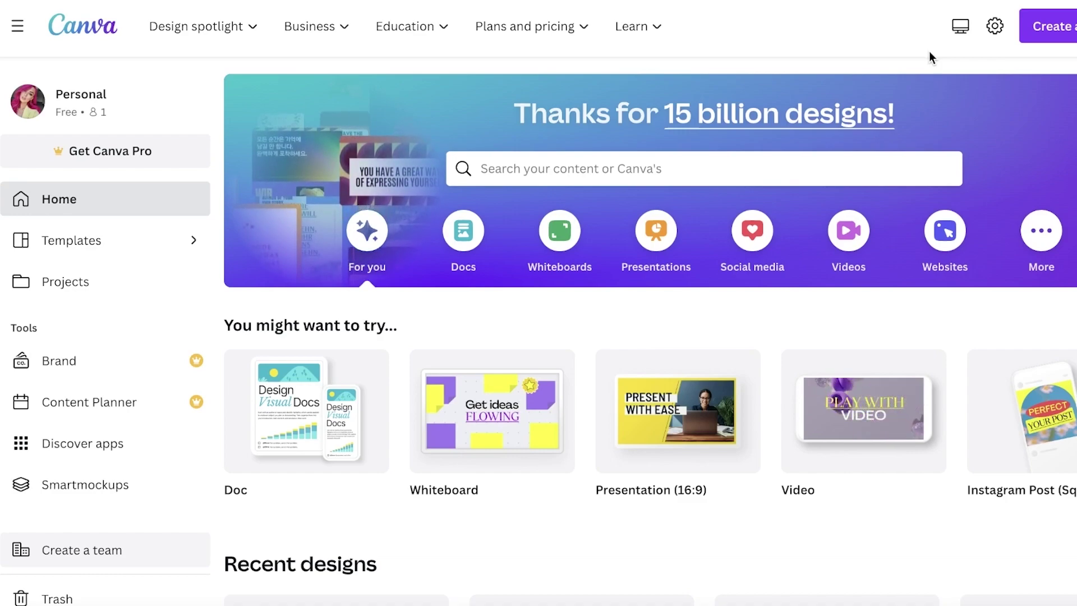
# Show the Videos design formats on the home page and start a blank video design.
pyautogui.scroll(-1, 929, 57)
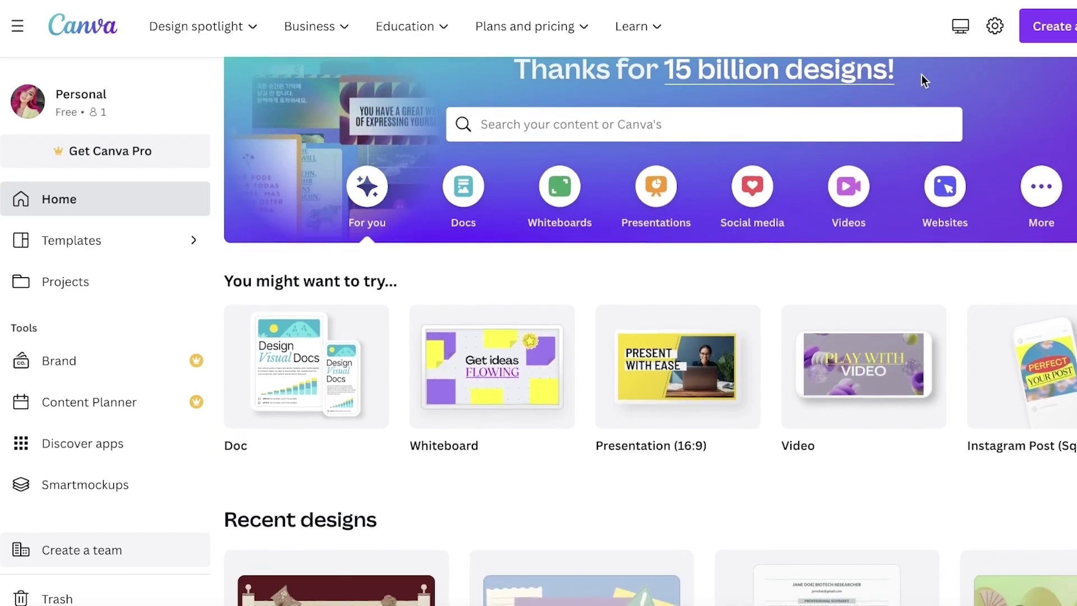
pyautogui.scroll(-1, 681, 221)
pyautogui.scroll(2, 681, 221)
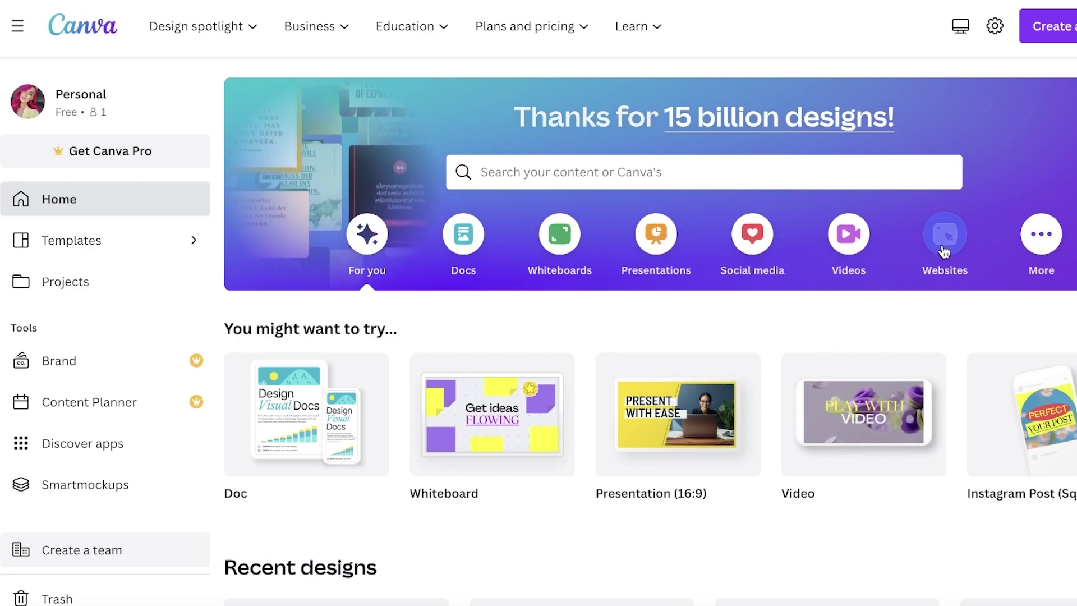
pyautogui.click(854, 230)
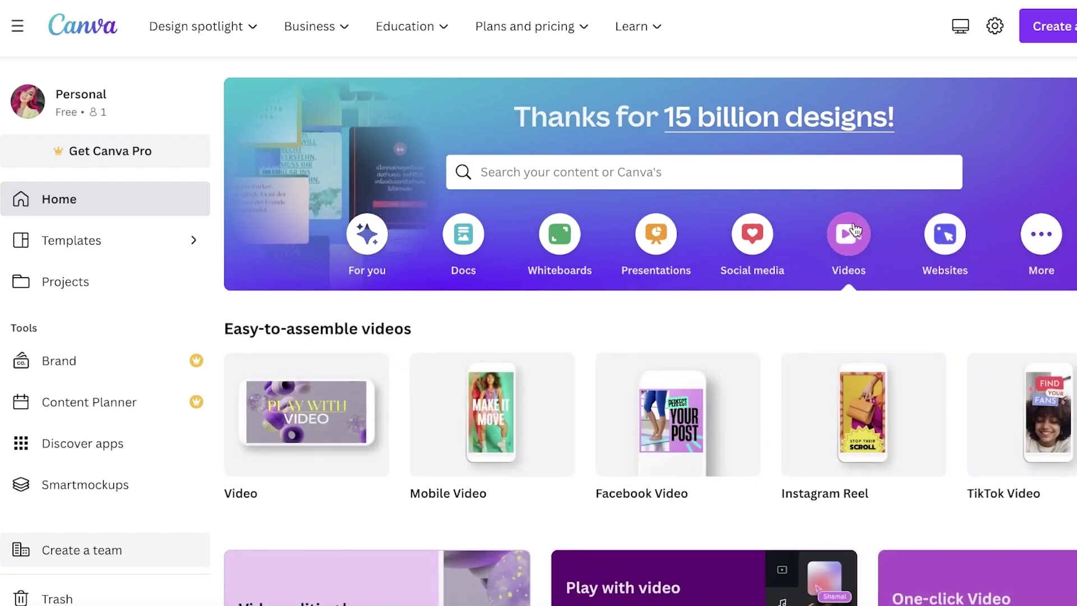
pyautogui.click(324, 418)
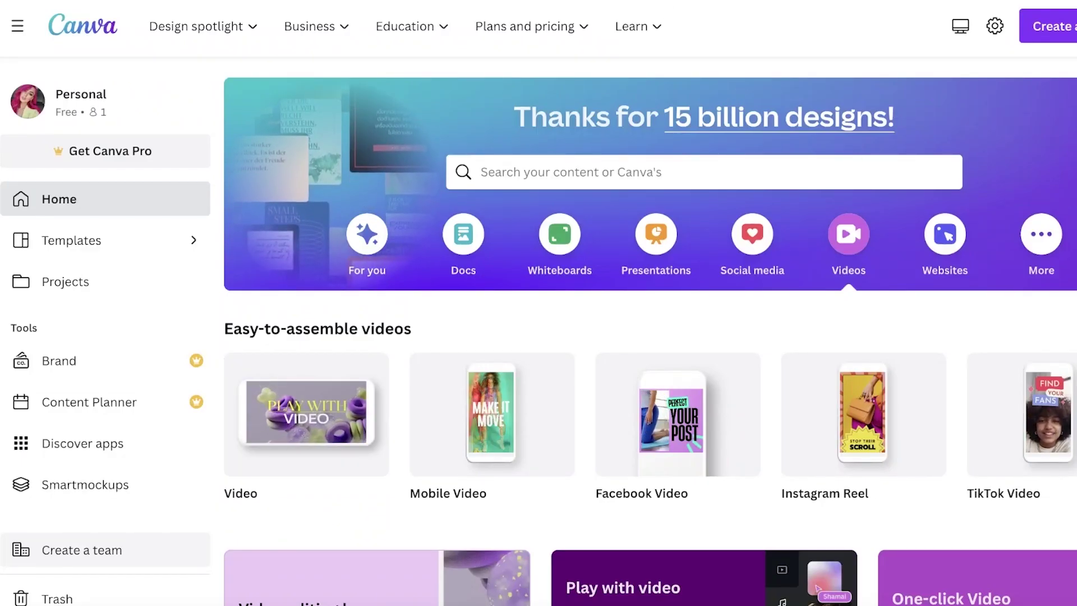
pyautogui.click(1046, 26)
# Trim the video's first page in the timeline from 5.0s to 3.0s.
pyautogui.click(1017, 191)
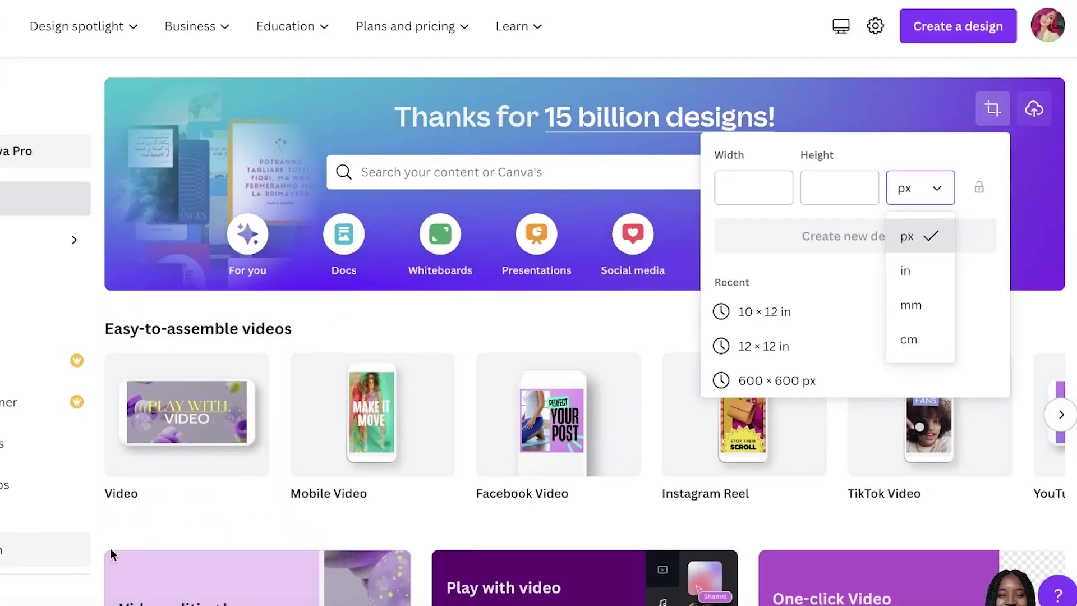
pyautogui.moveTo(156, 429)
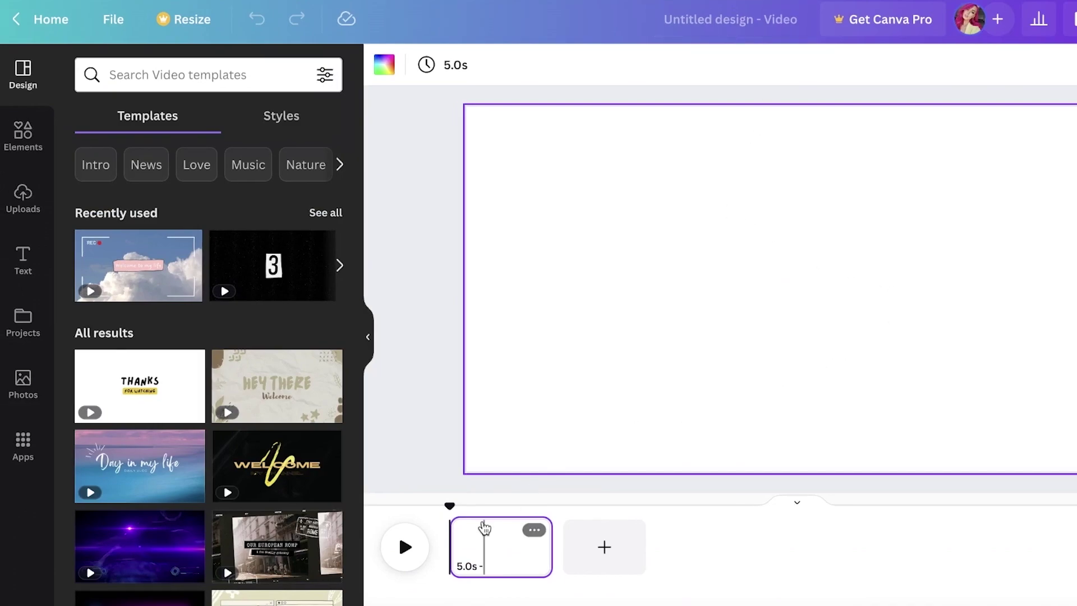
pyautogui.moveTo(449, 506); pyautogui.dragTo(409, 510)
pyautogui.click(512, 556)
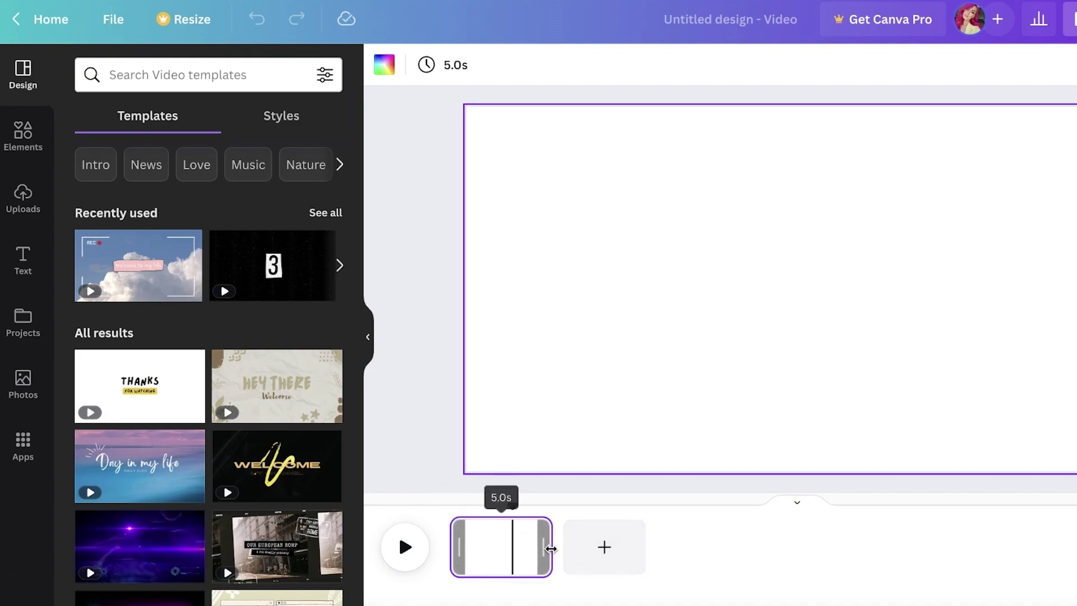
pyautogui.moveTo(551, 548); pyautogui.dragTo(505, 549)
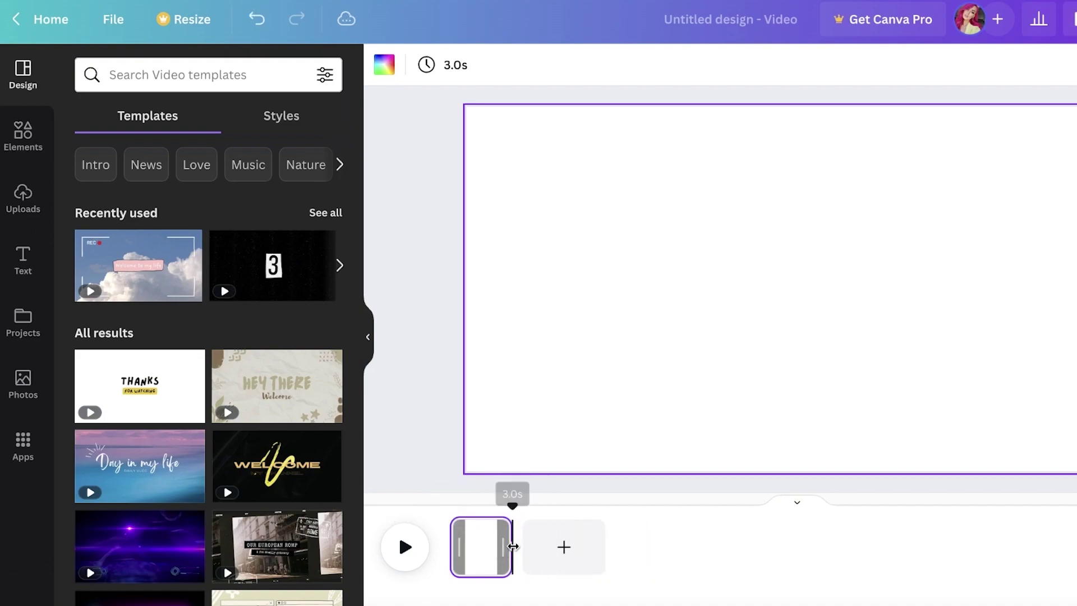
pyautogui.click(486, 548)
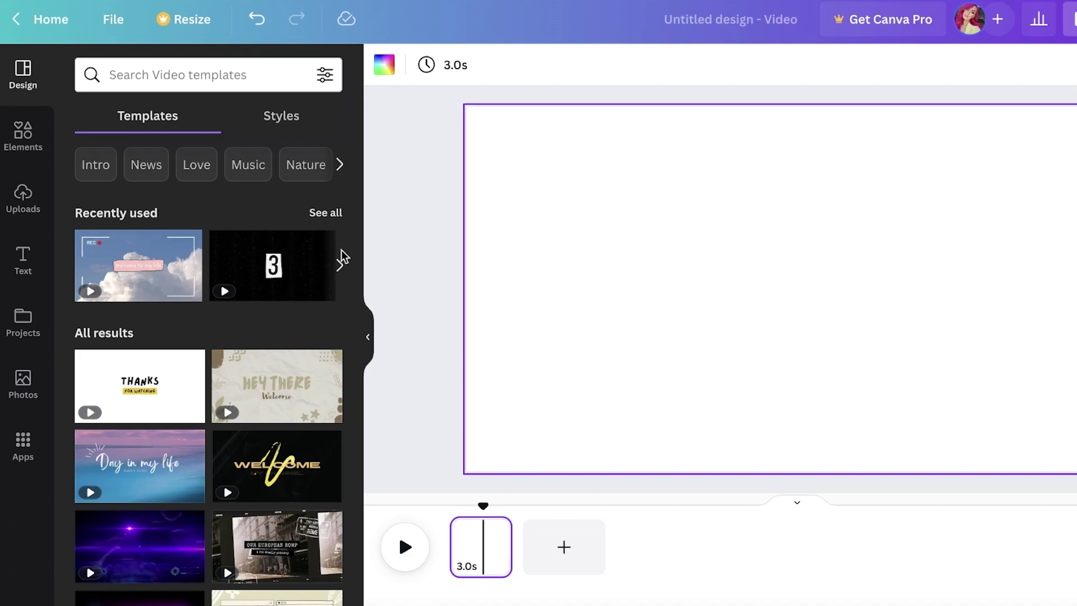
# Search Elements for 'zoo' and filter the results to Photos.
pyautogui.click(31, 140)
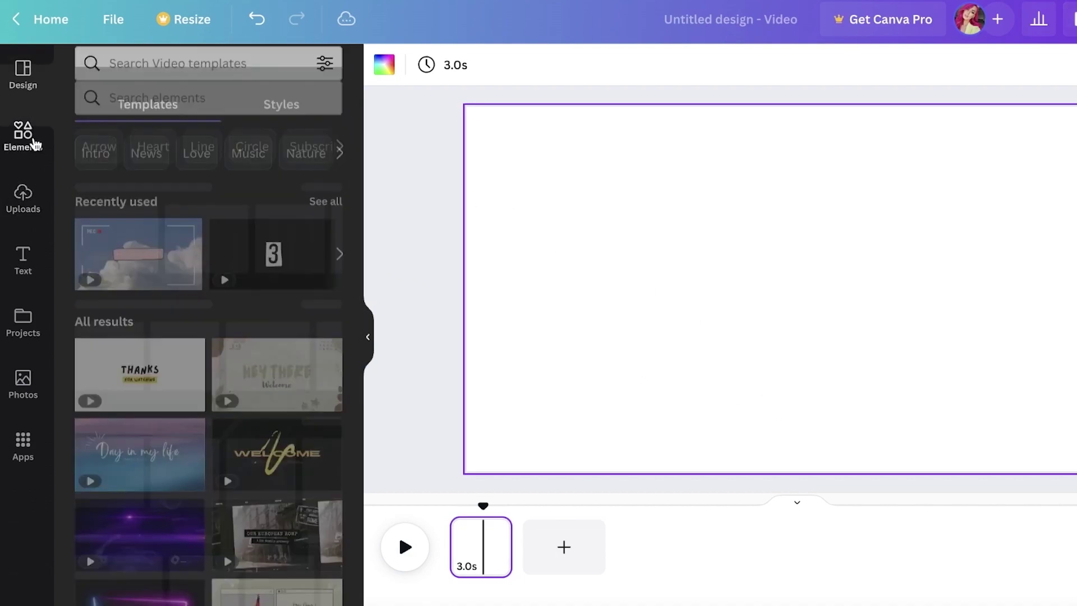
pyautogui.click(23, 178)
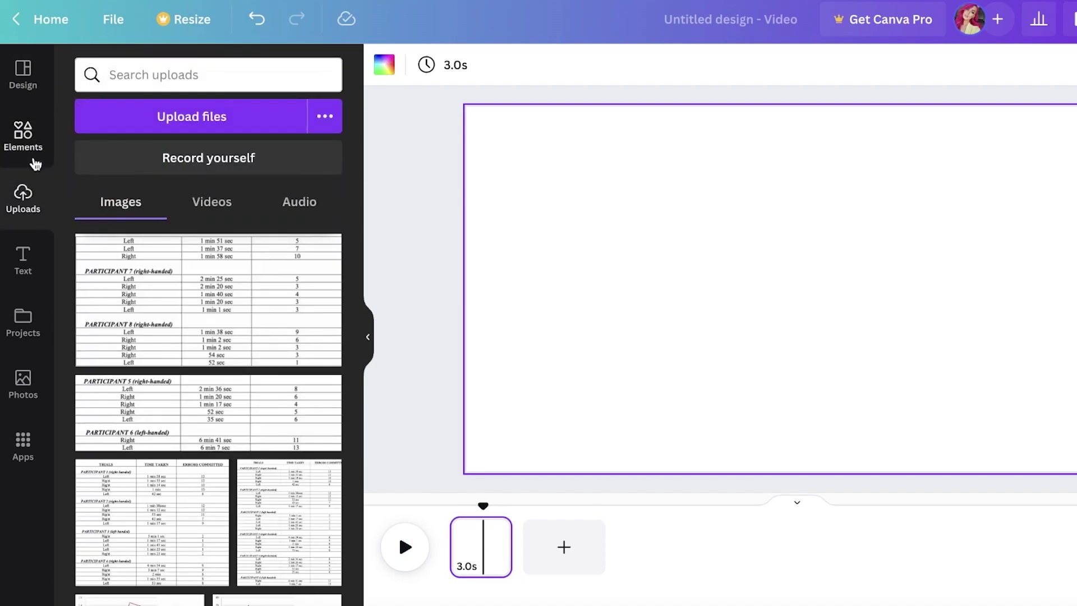
pyautogui.scroll(-2, 229, 299)
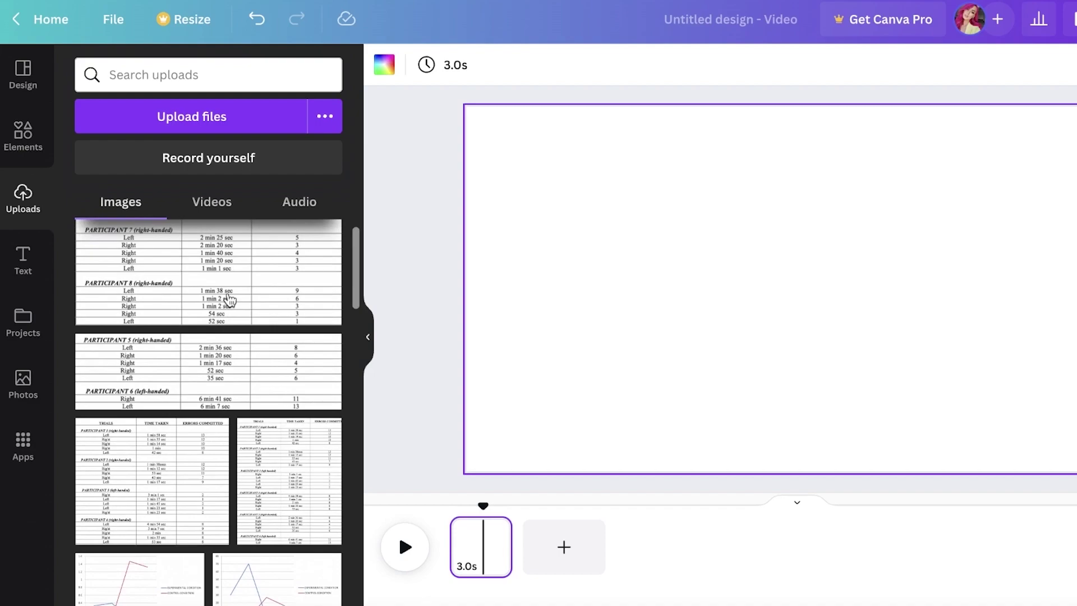
pyautogui.click(25, 136)
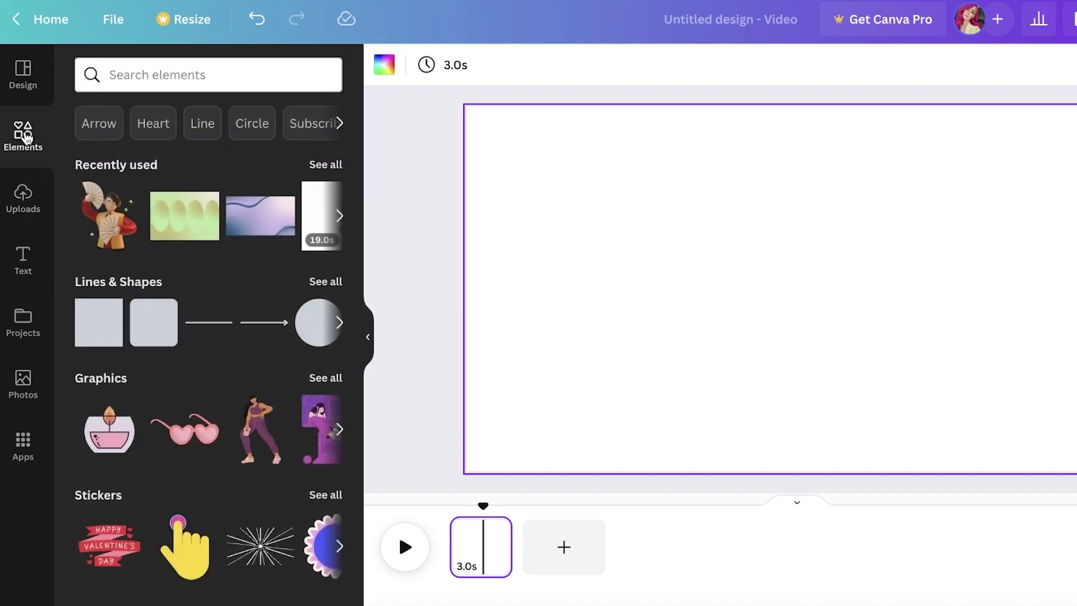
pyautogui.click(183, 73)
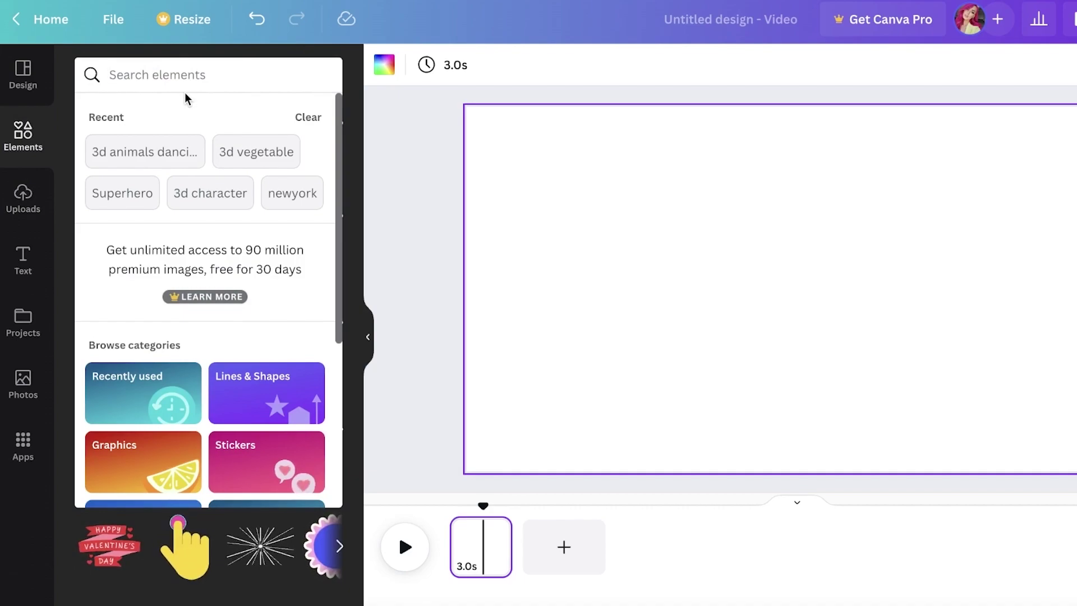
pyautogui.write('zoo')
pyautogui.press('Return')
pyautogui.click(210, 112)
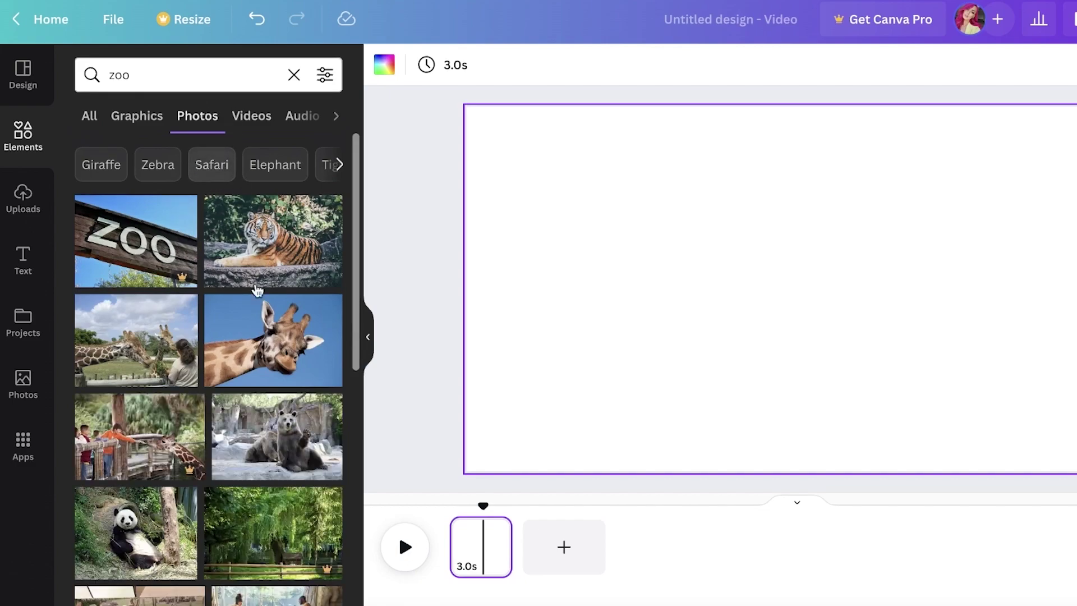
# Add the giraffe photo to the page and enlarge it to page height.
pyautogui.click(249, 317)
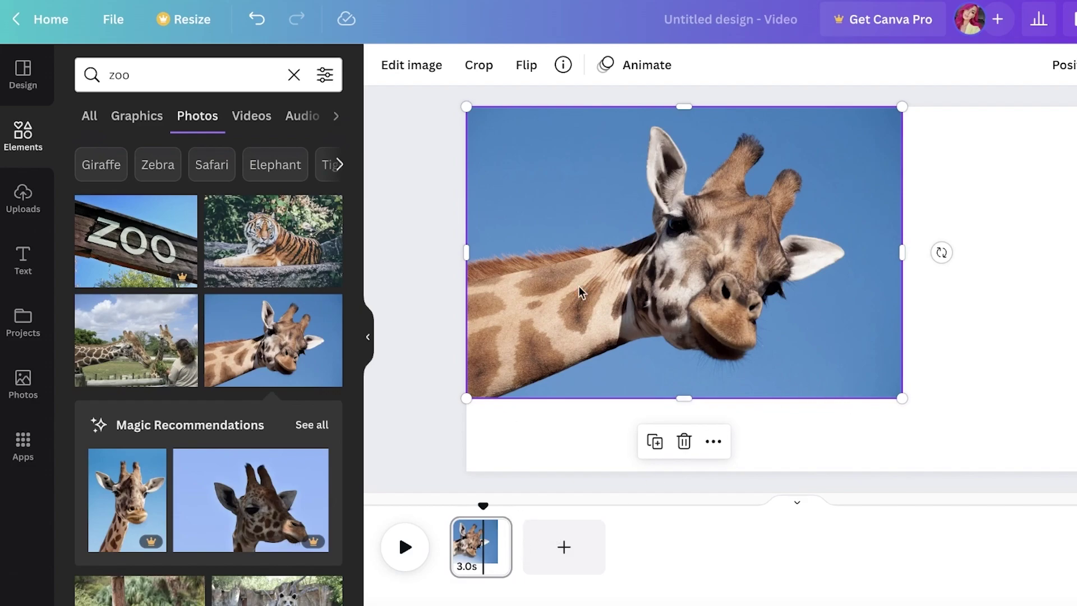
pyautogui.moveTo(598, 280)
pyautogui.mouseDown()
pyautogui.moveTo(604, 301)
pyautogui.moveTo(597, 275)
pyautogui.mouseUp()
pyautogui.moveTo(901, 397); pyautogui.dragTo(1010, 472)
pyautogui.moveTo(1002, 287); pyautogui.dragTo(968, 288)
pyautogui.moveTo(787, 279); pyautogui.dragTo(702, 278)
# Reposition and slightly enlarge the giraffe photo so it fills the page.
pyautogui.click(1020, 312)
pyautogui.moveTo(632, 305); pyautogui.dragTo(667, 305)
pyautogui.click(1047, 324)
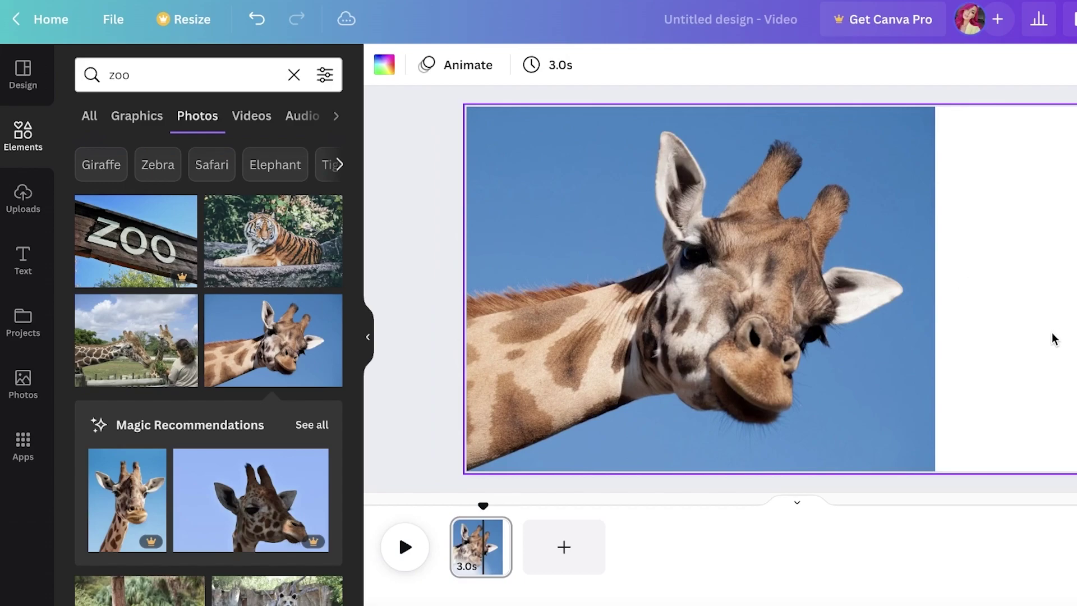
pyautogui.click(931, 398)
pyautogui.moveTo(930, 307); pyautogui.dragTo(935, 307)
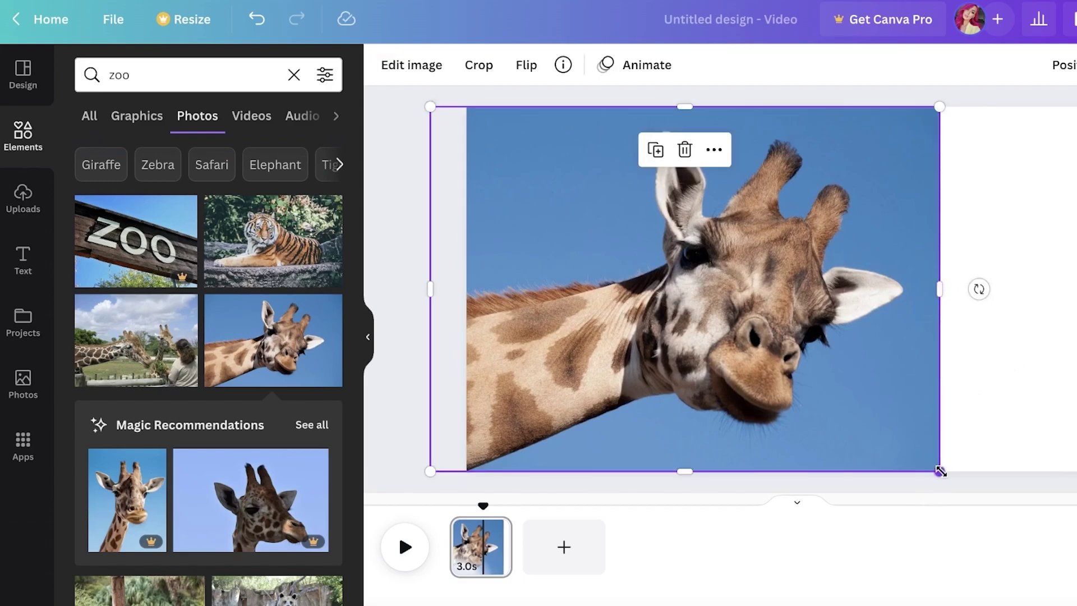
pyautogui.moveTo(940, 472); pyautogui.dragTo(945, 471)
pyautogui.press('Escape')
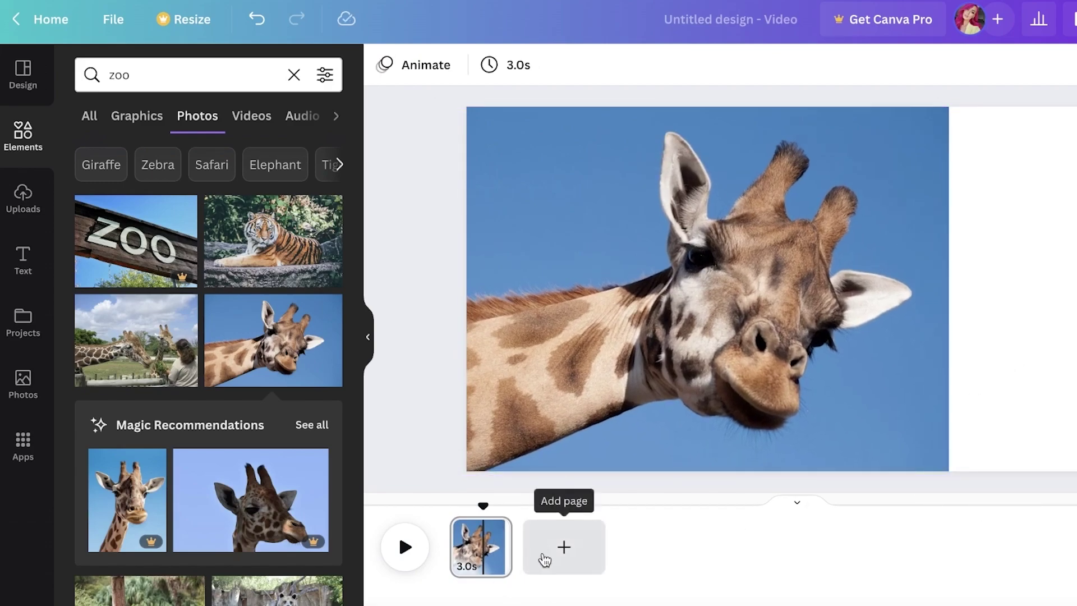
# Add a second page and trim it to 3.0s.
pyautogui.click(544, 560)
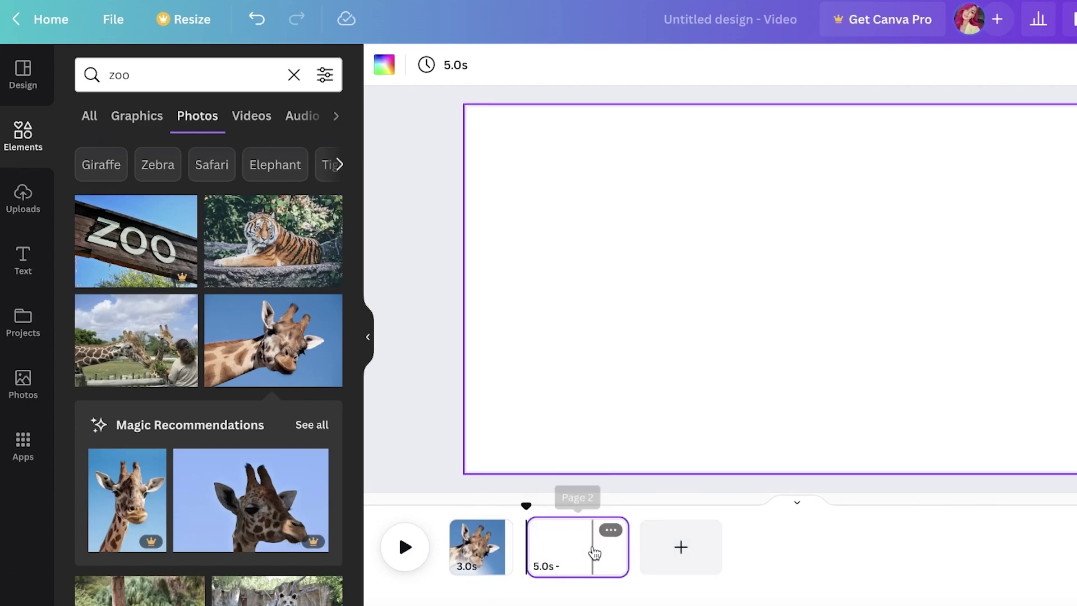
pyautogui.moveTo(622, 554); pyautogui.dragTo(583, 552)
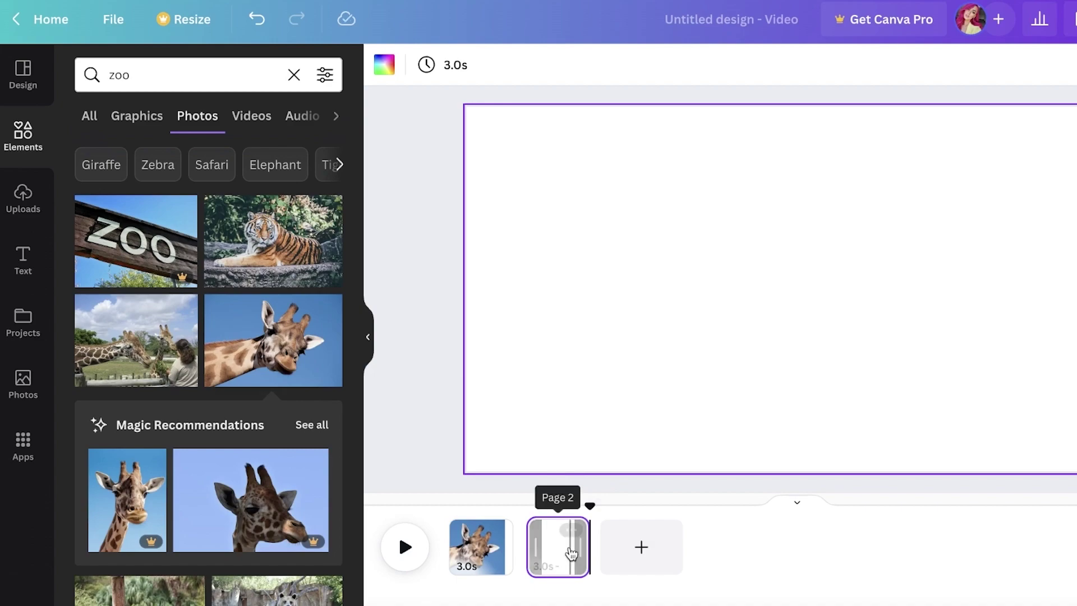
pyautogui.click(561, 554)
pyautogui.click(443, 73)
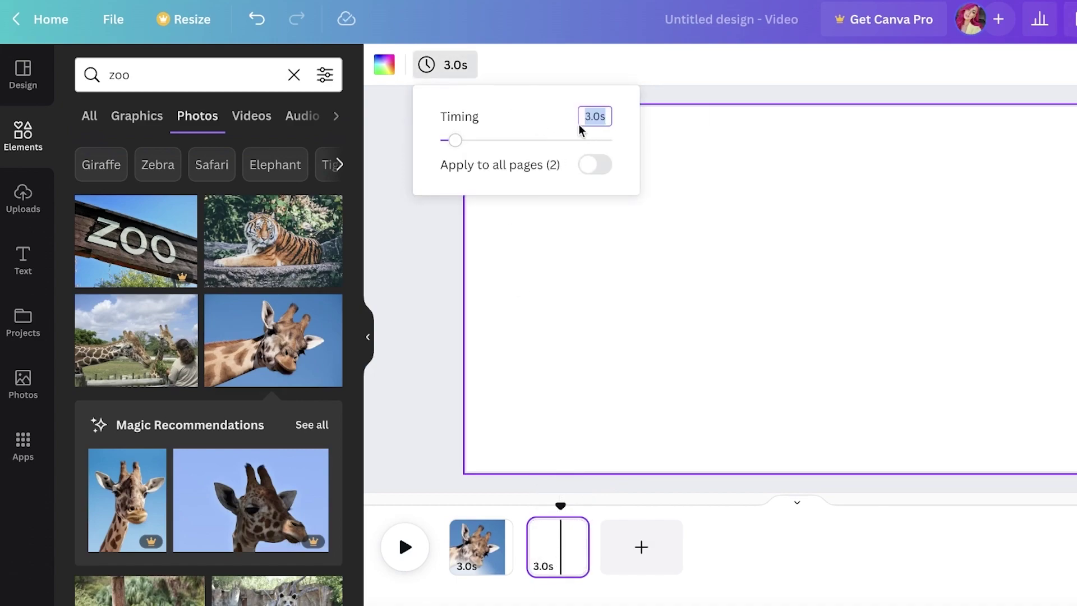
pyautogui.click(371, 354)
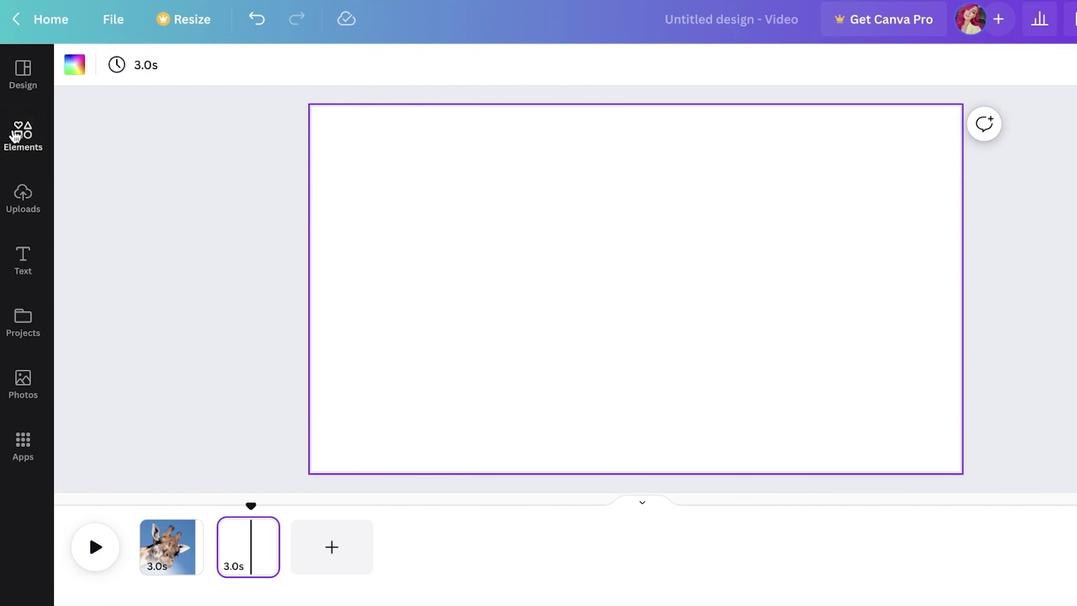
# Add the lion photo from the zoo results, enlarged to full height on the right.
pyautogui.click(17, 134)
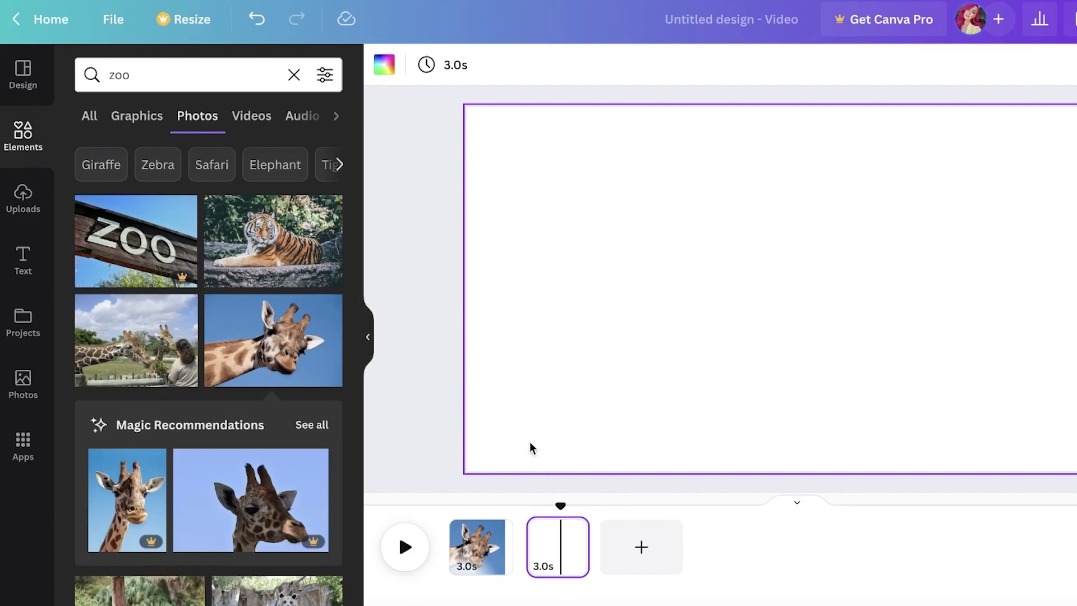
pyautogui.scroll(-4, 247, 443)
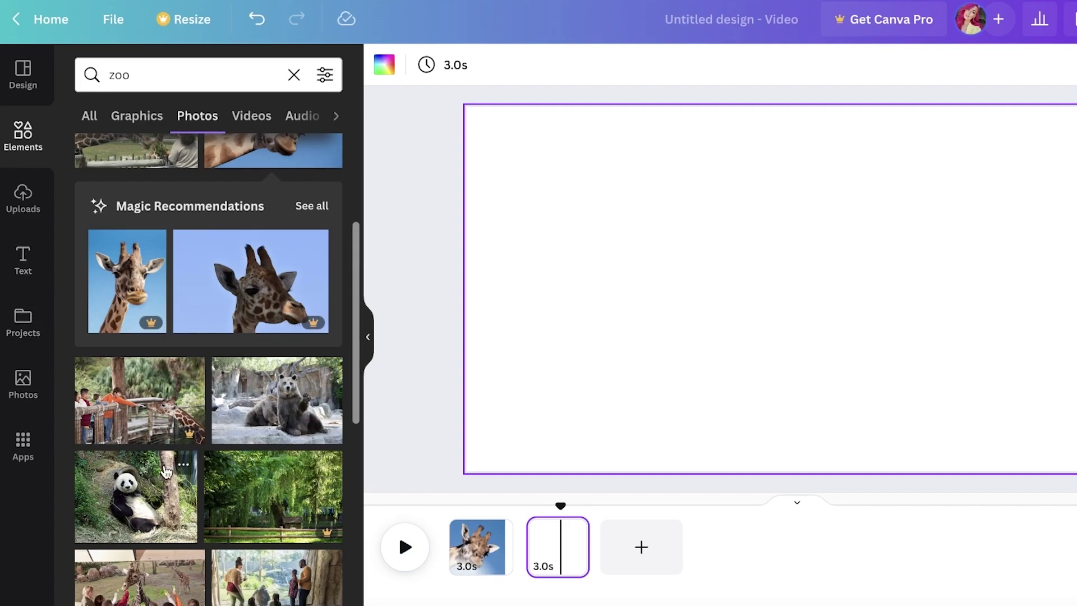
pyautogui.scroll(-4, 152, 495)
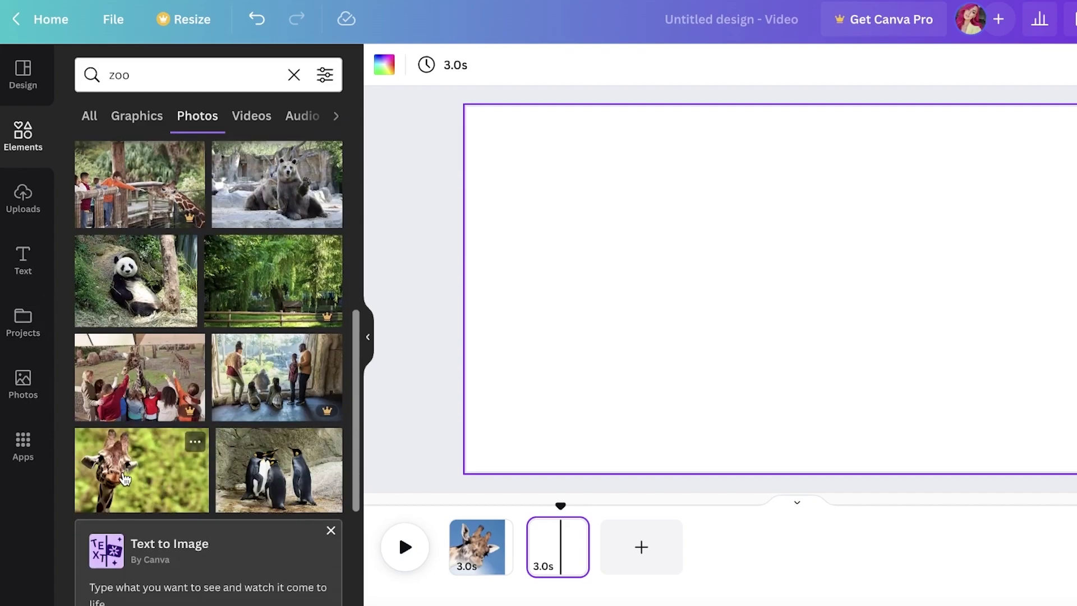
pyautogui.scroll(-5, 144, 432)
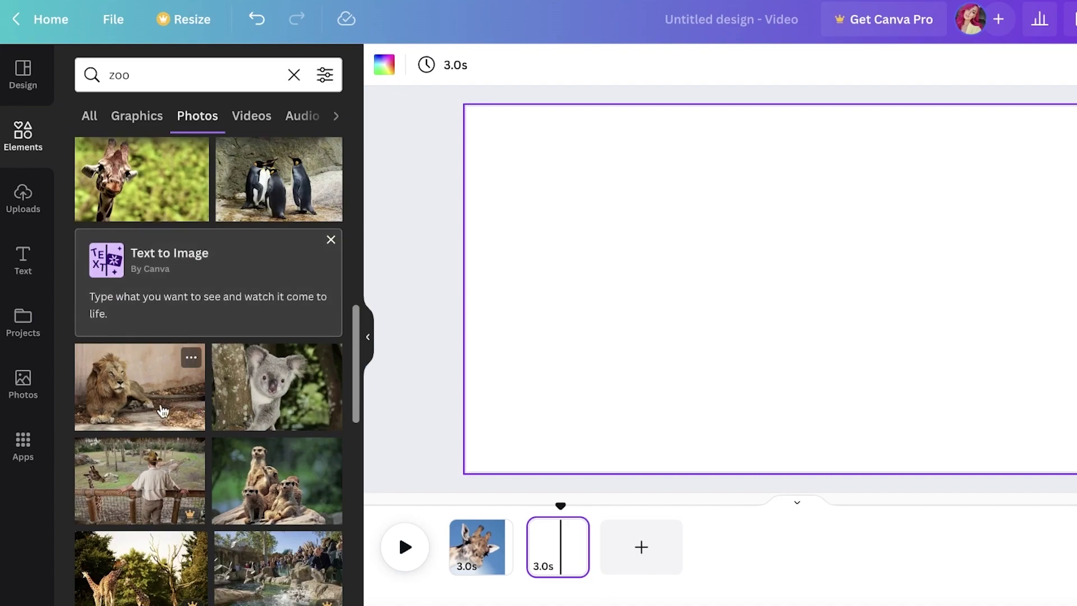
pyautogui.click(163, 411)
pyautogui.moveTo(809, 298); pyautogui.dragTo(916, 261)
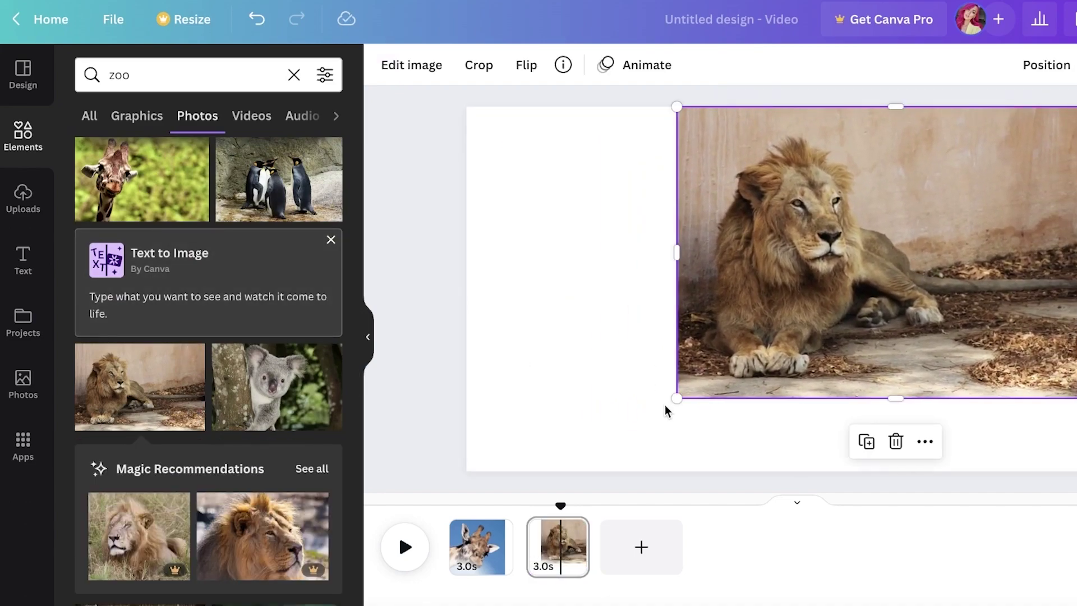
pyautogui.moveTo(676, 399); pyautogui.dragTo(570, 464)
pyautogui.moveTo(823, 209); pyautogui.dragTo(924, 212)
pyautogui.click(563, 293)
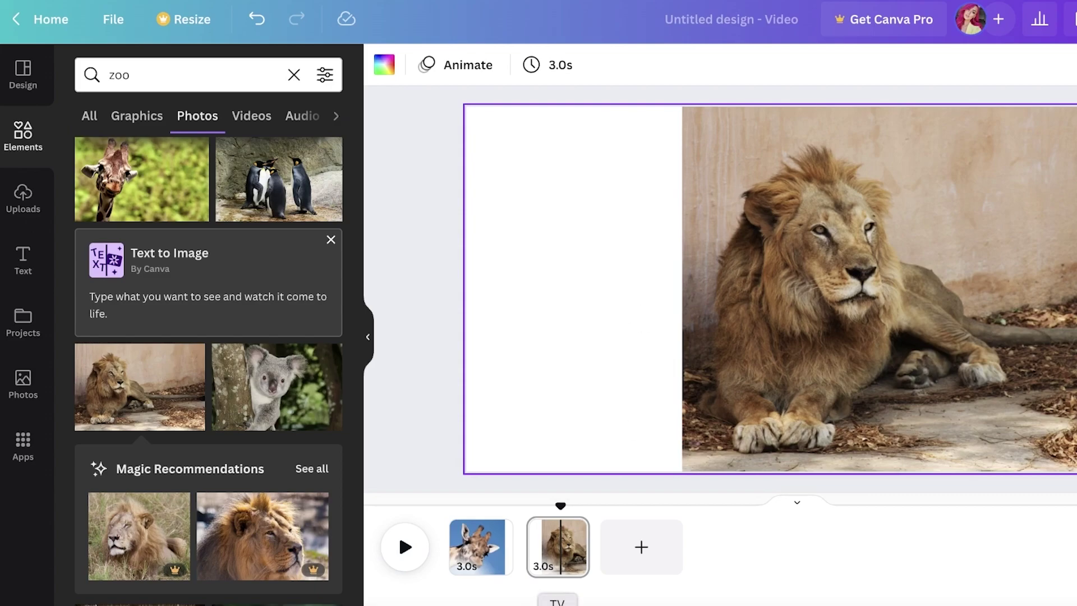
# Add a third page with the flamingo photo sized to fill it.
pyautogui.click(641, 547)
pyautogui.scroll(-10, 169, 437)
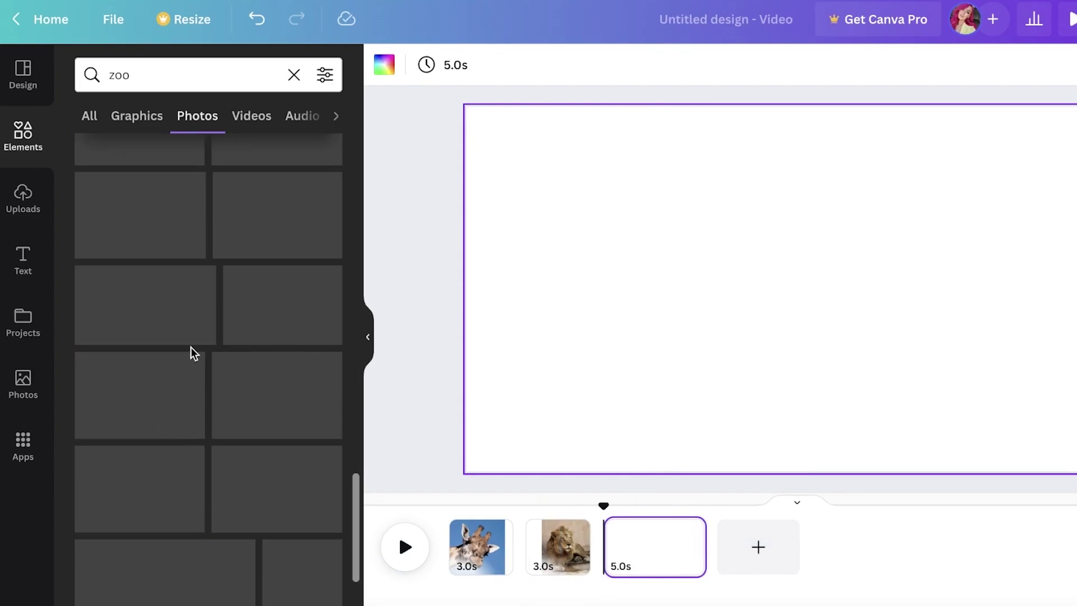
pyautogui.scroll(3, 194, 354)
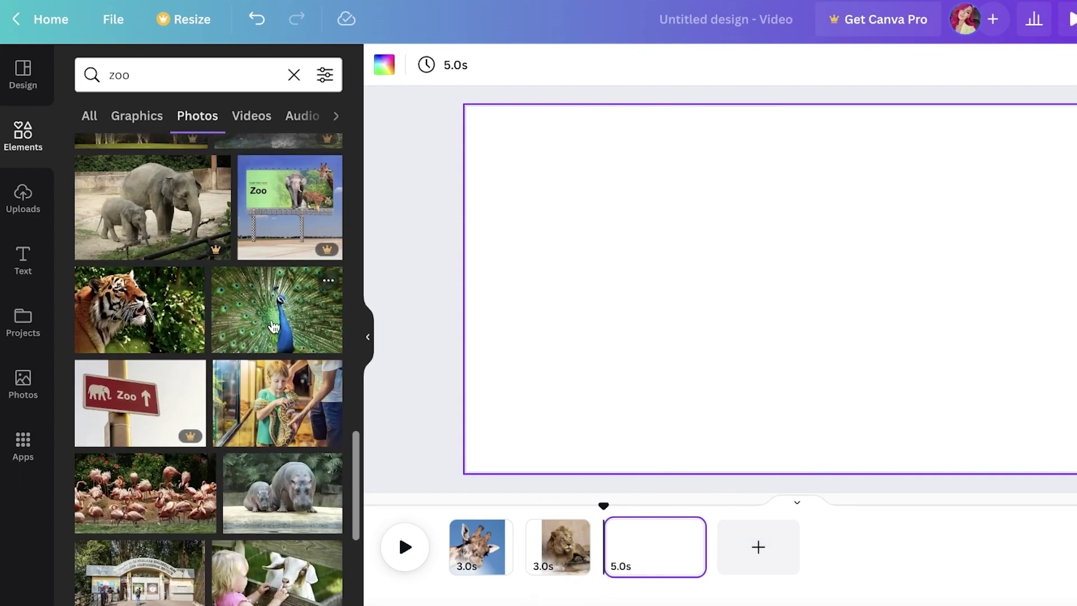
pyautogui.scroll(-1, 274, 327)
pyautogui.click(157, 455)
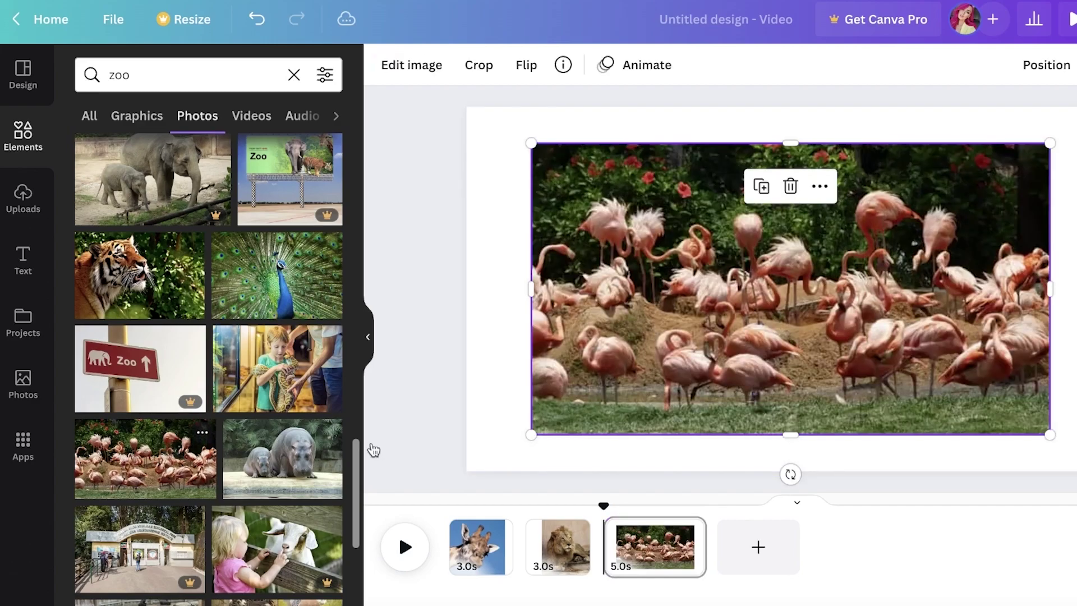
pyautogui.moveTo(1050, 435); pyautogui.dragTo(1075, 483)
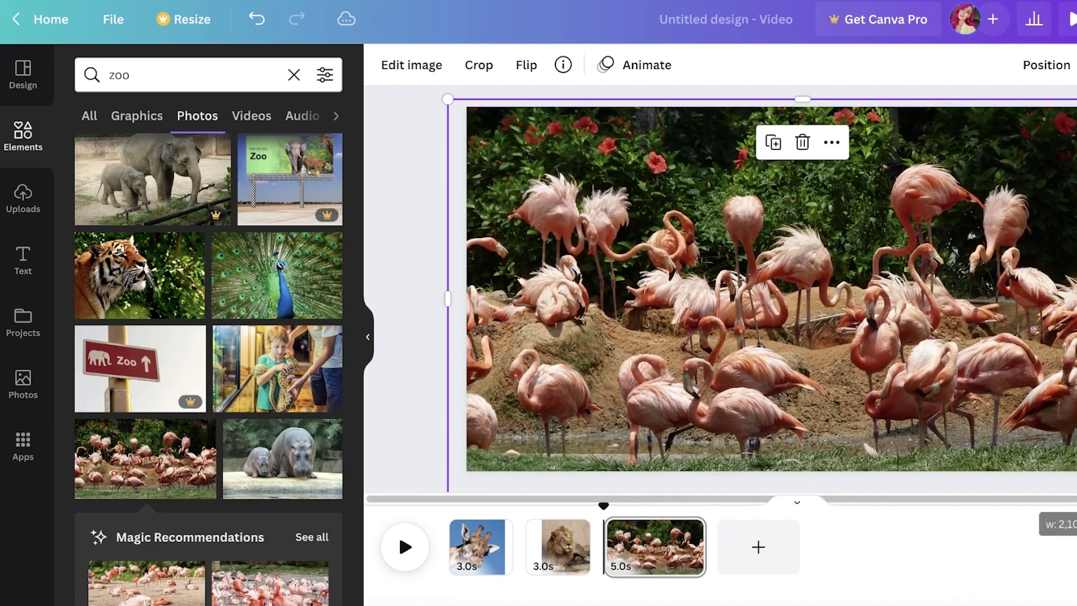
pyautogui.moveTo(955, 395); pyautogui.dragTo(937, 386)
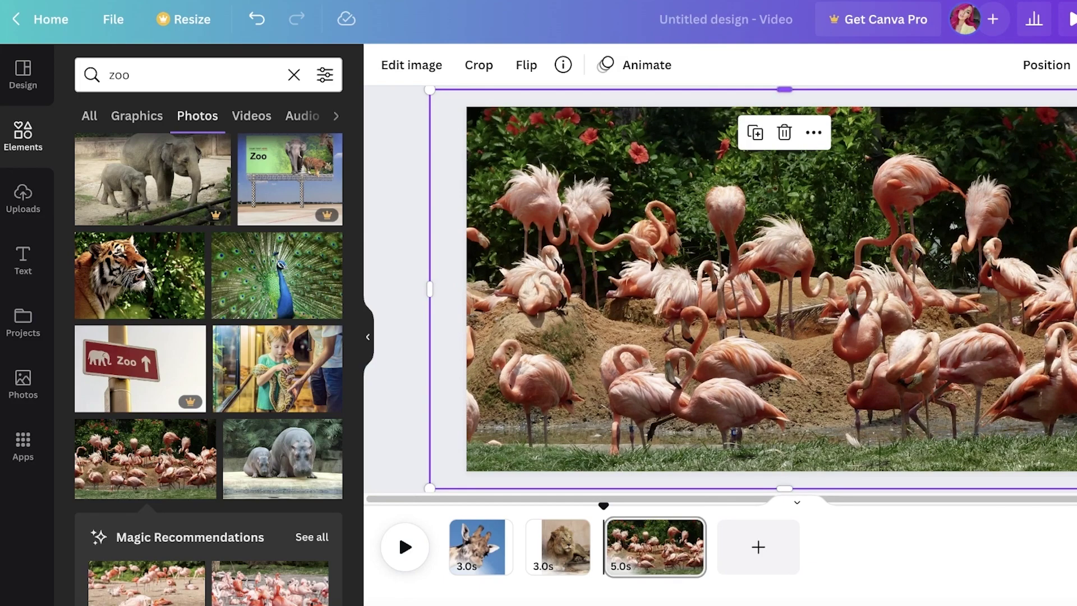
pyautogui.moveTo(1074, 485); pyautogui.dragTo(993, 409)
pyautogui.moveTo(786, 245); pyautogui.dragTo(869, 286)
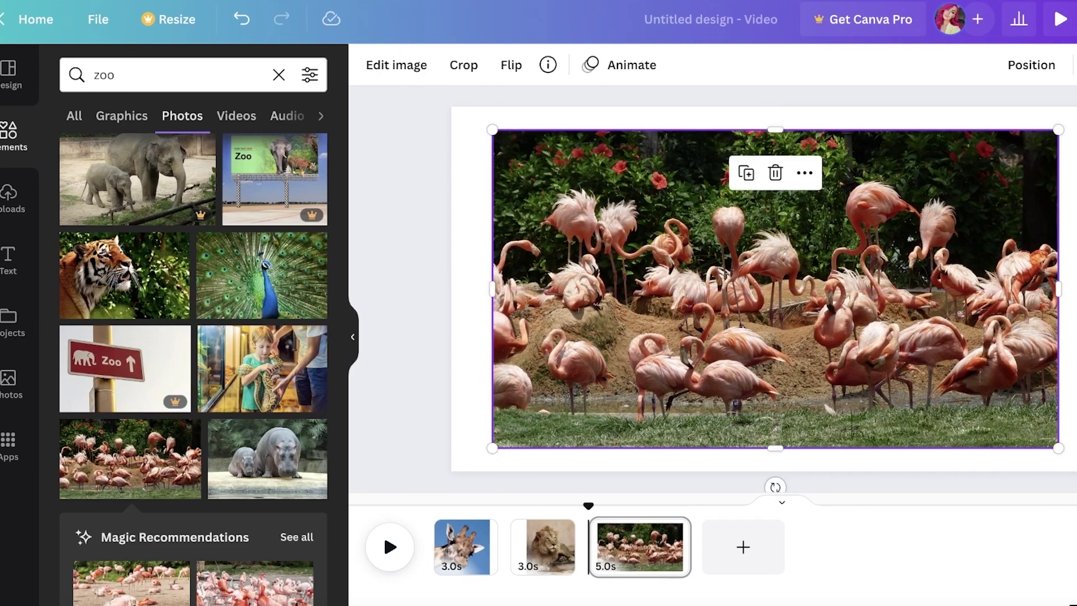
# Set the flamingo photo's transparency to 23.
pyautogui.click(1076, 65)
pyautogui.moveTo(976, 139); pyautogui.dragTo(907, 140)
pyautogui.click(1028, 229)
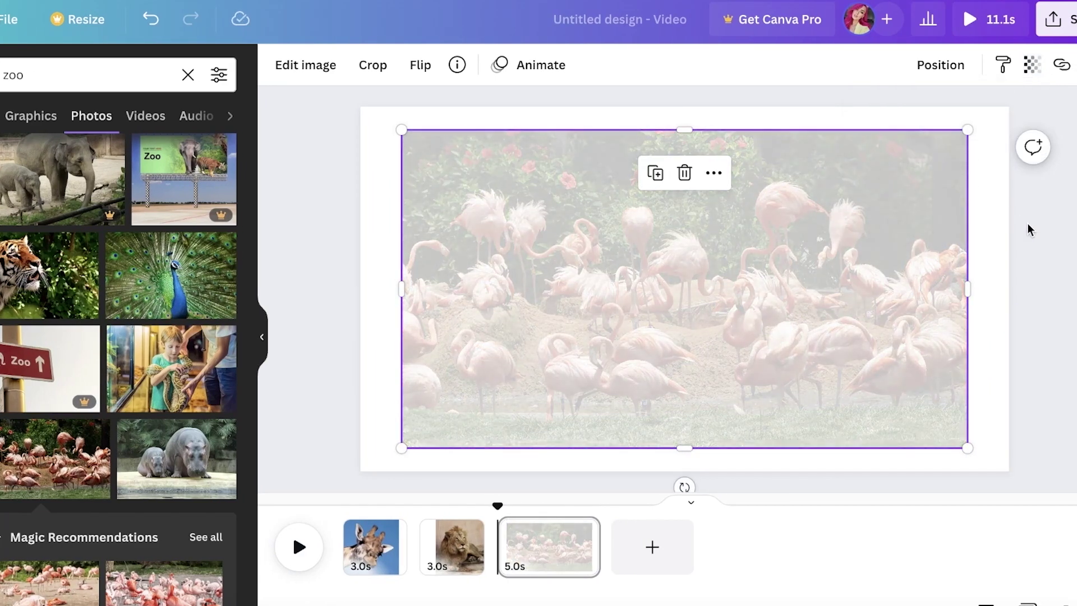
pyautogui.click(1070, 204)
# Add a second, smaller full-colour flamingo photo centred on the page.
pyautogui.click(68, 459)
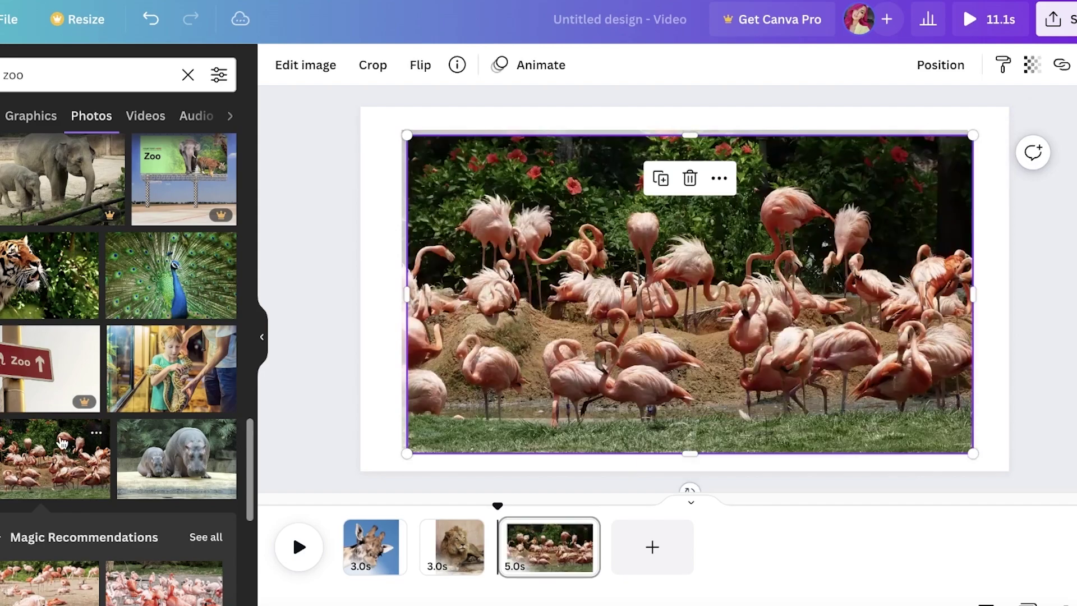
pyautogui.moveTo(962, 449); pyautogui.dragTo(846, 384)
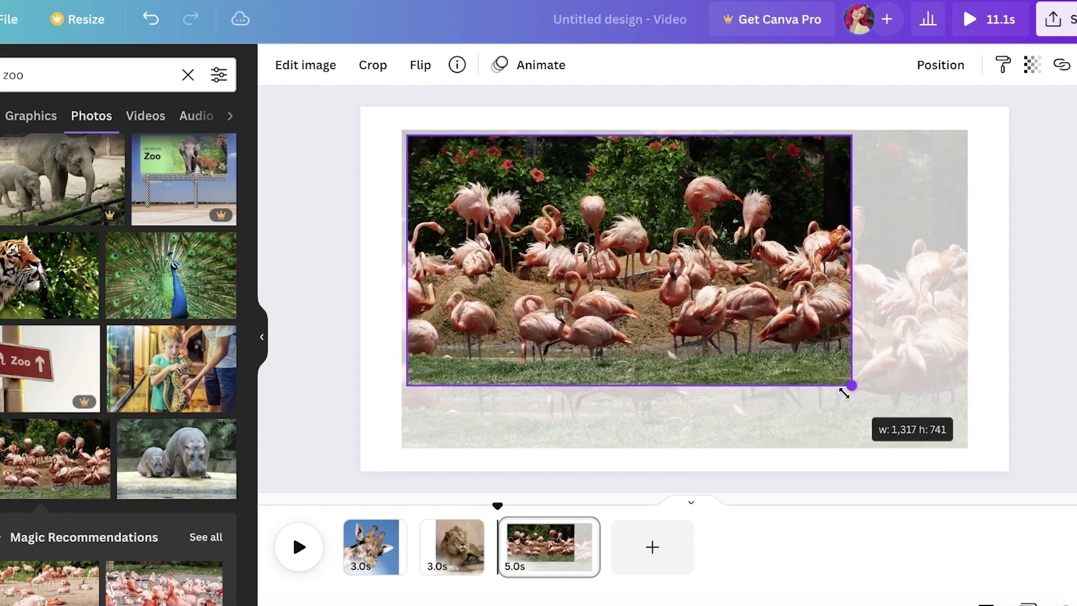
pyautogui.moveTo(593, 235); pyautogui.dragTo(650, 268)
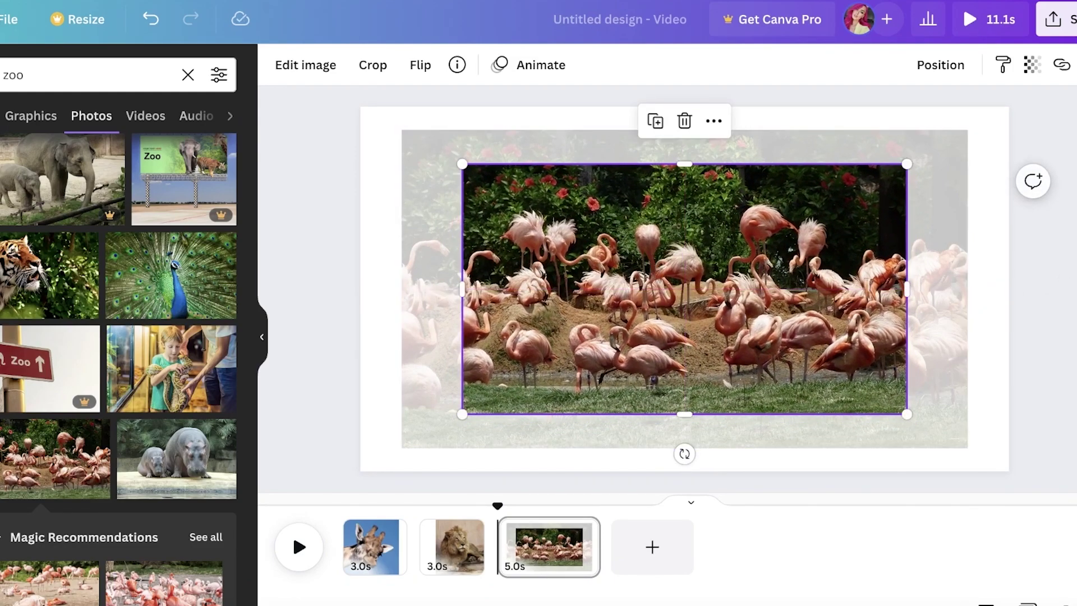
pyautogui.click(1071, 216)
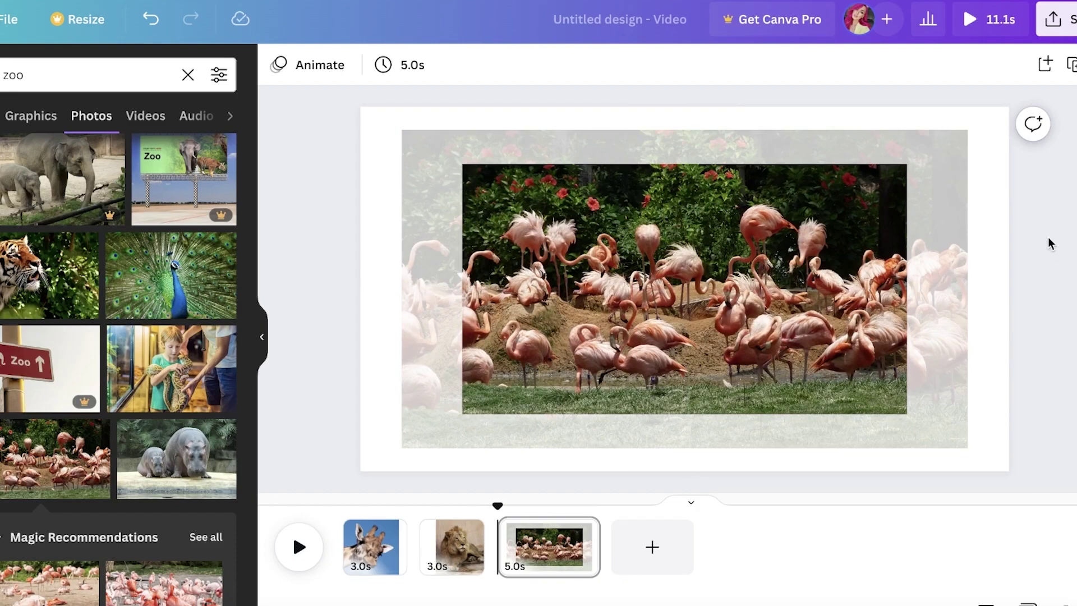
# Add a fourth page and drag a deer-feeding photo from the results into place.
pyautogui.click(652, 547)
pyautogui.scroll(-8, 49, 412)
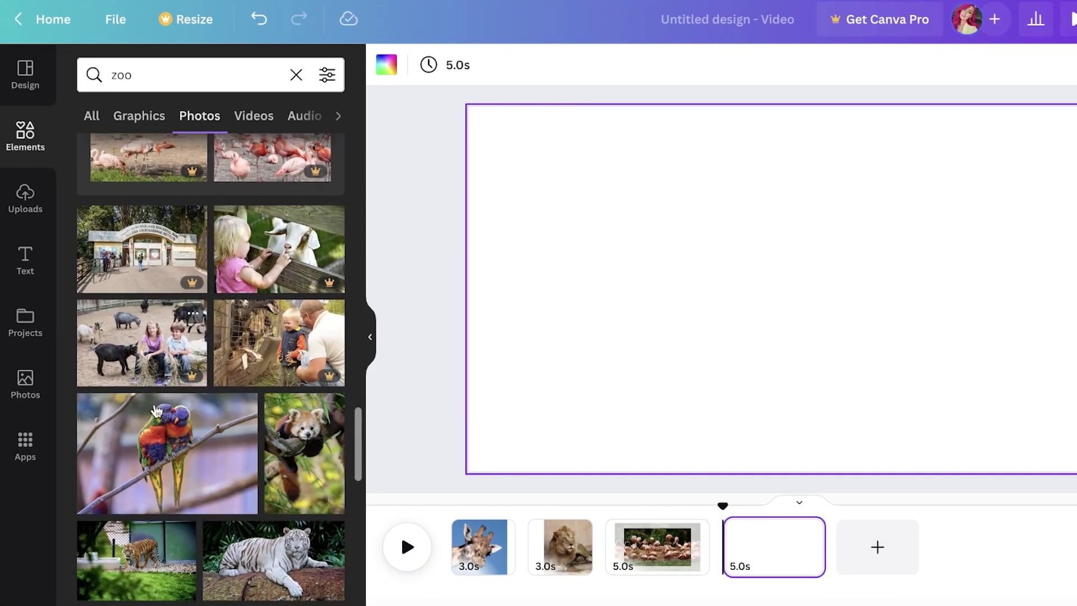
pyautogui.scroll(-5, 157, 412)
pyautogui.scroll(-3, 186, 402)
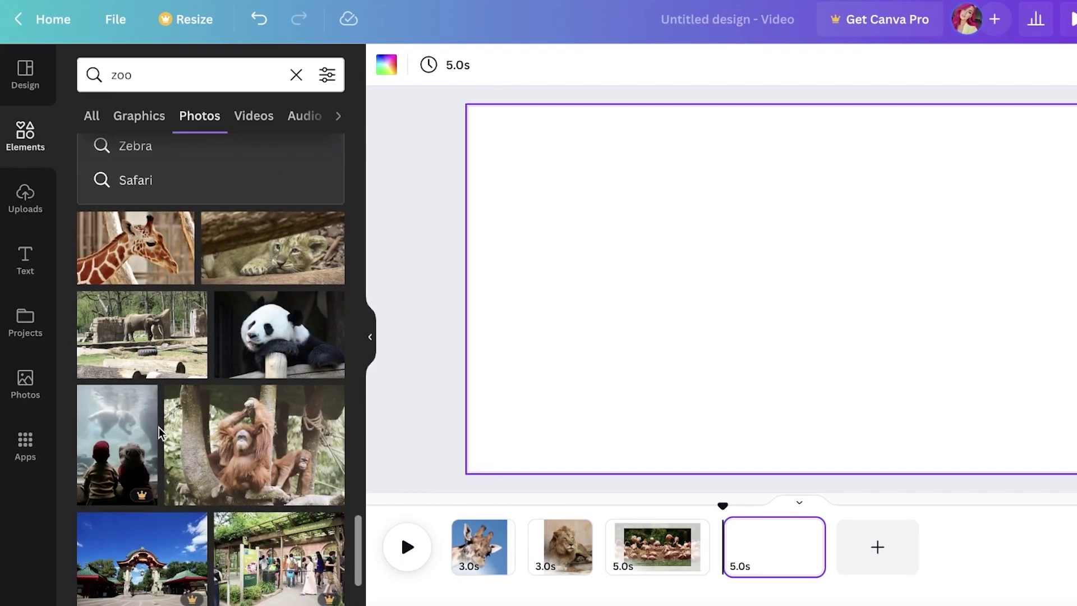
pyautogui.scroll(-4, 187, 403)
pyautogui.moveTo(276, 491); pyautogui.dragTo(886, 314)
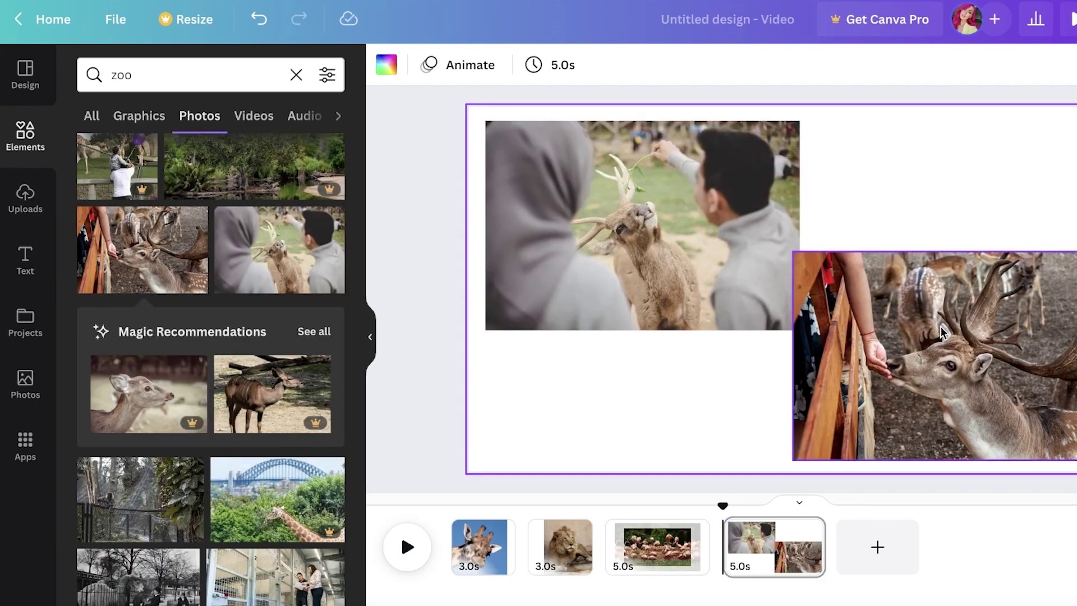
pyautogui.moveTo(942, 332); pyautogui.dragTo(938, 333)
pyautogui.press('Escape')
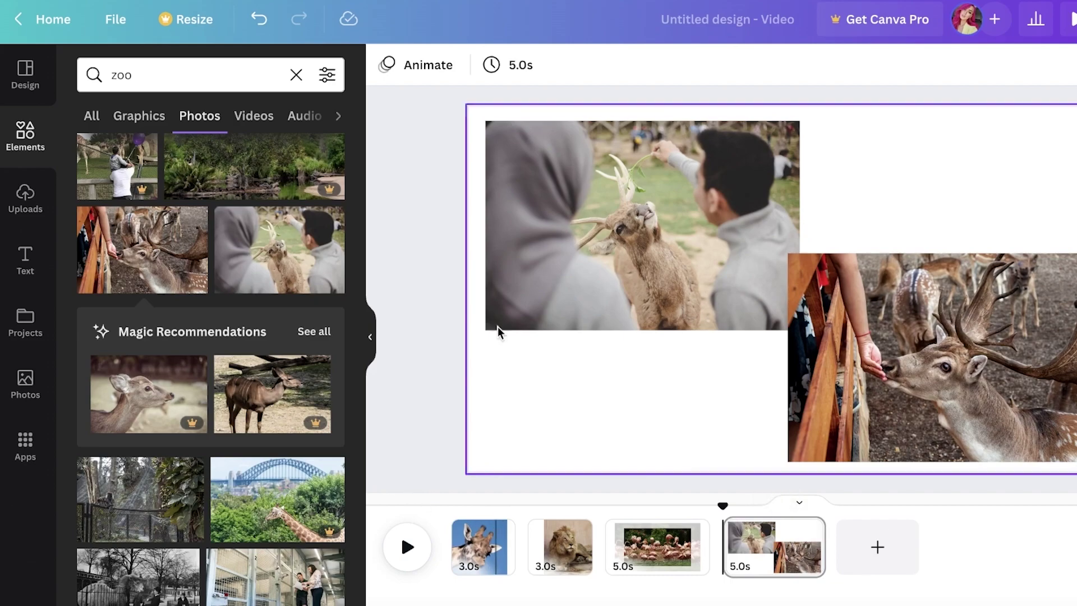
# Set every page's duration to 3 seconds with Apply to all pages.
pyautogui.click(501, 67)
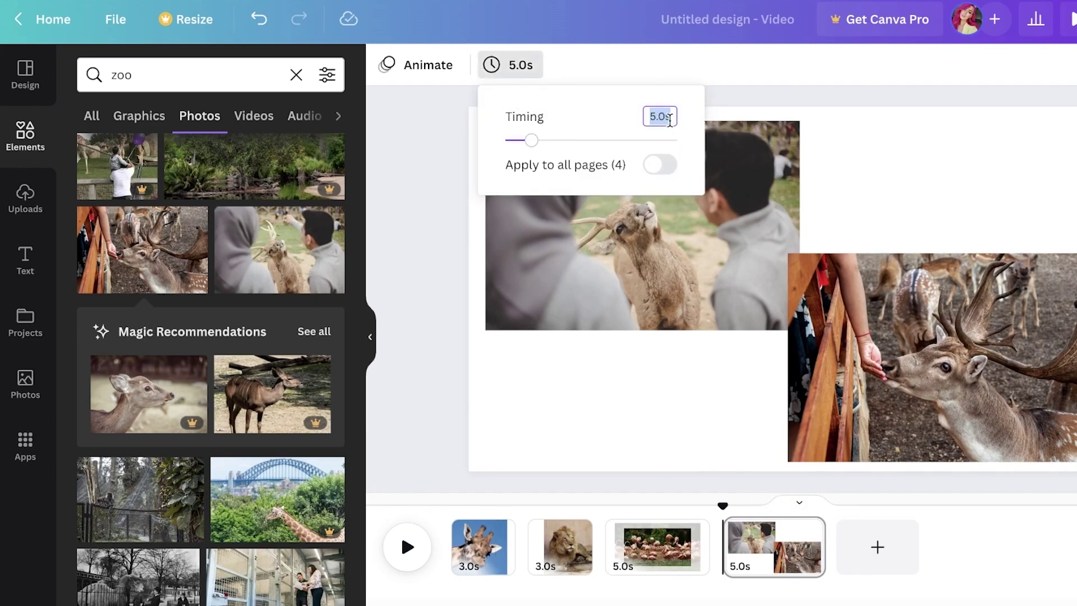
pyautogui.click(661, 165)
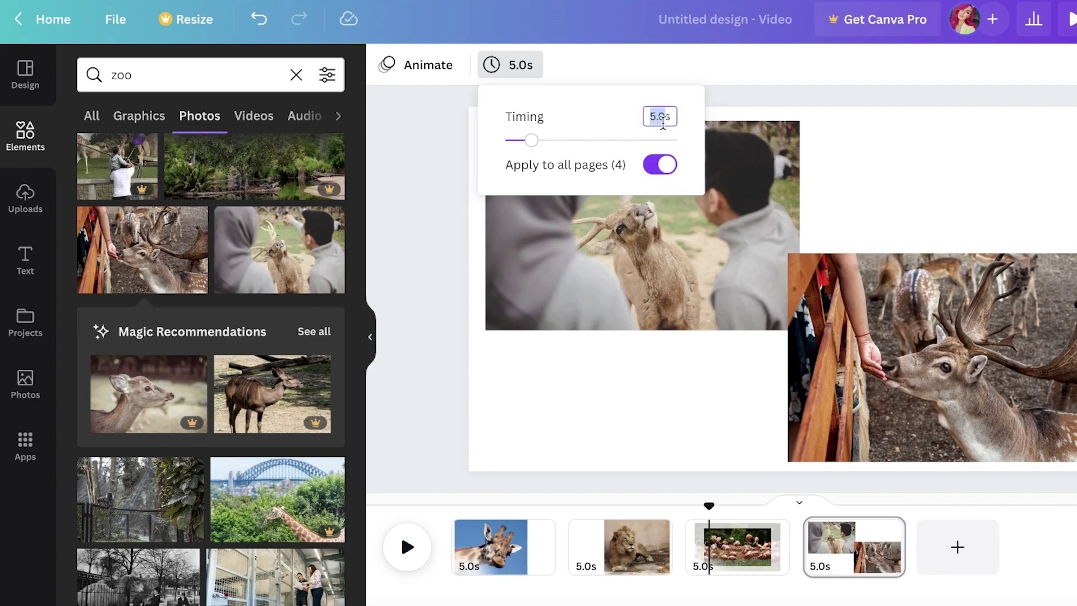
pyautogui.write('3')
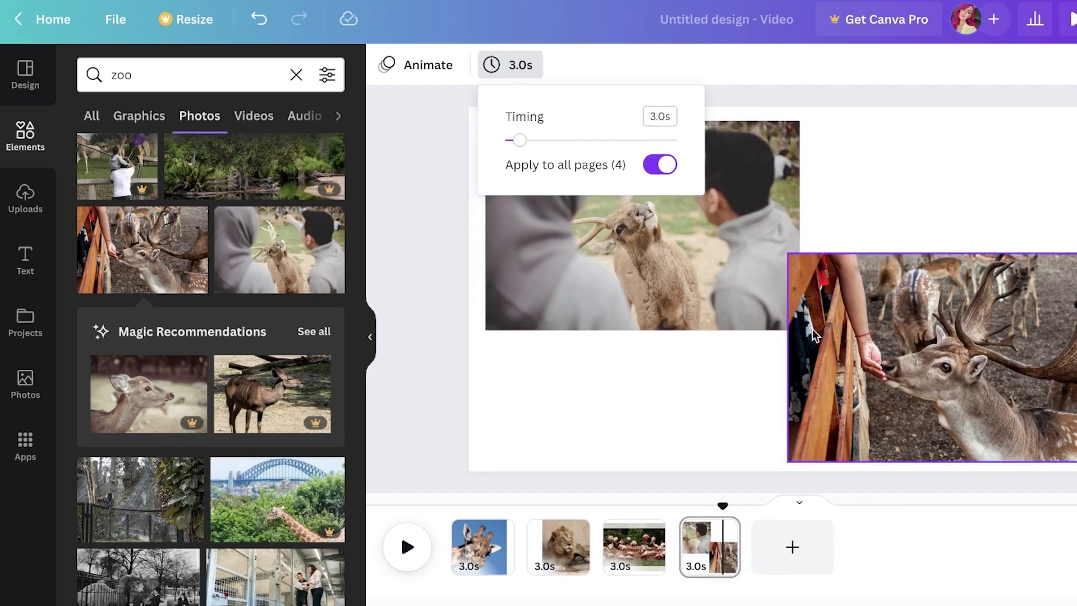
pyautogui.press('Escape')
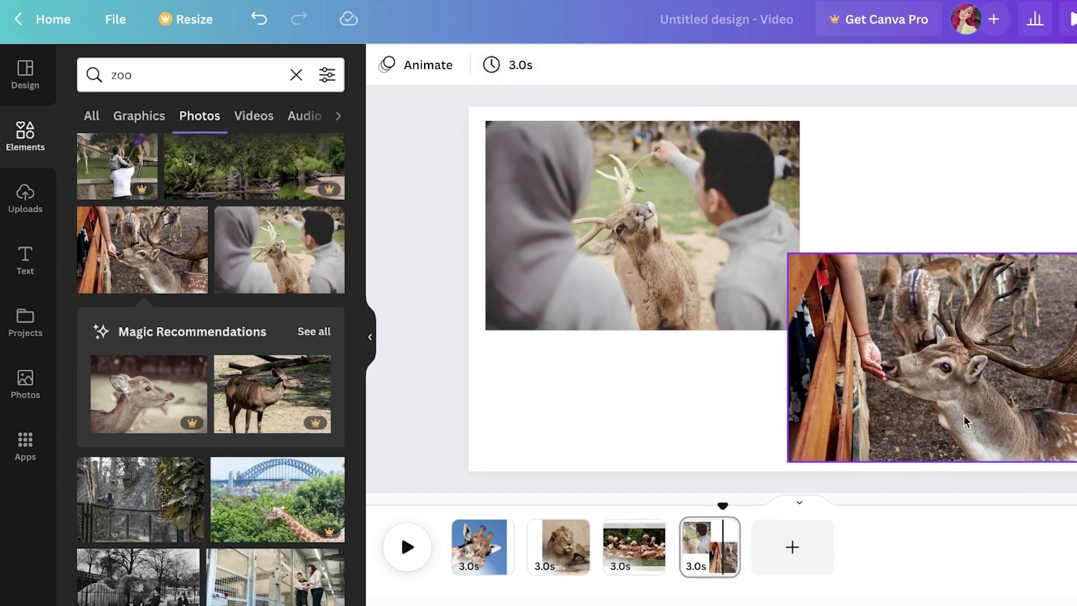
pyautogui.click(530, 542)
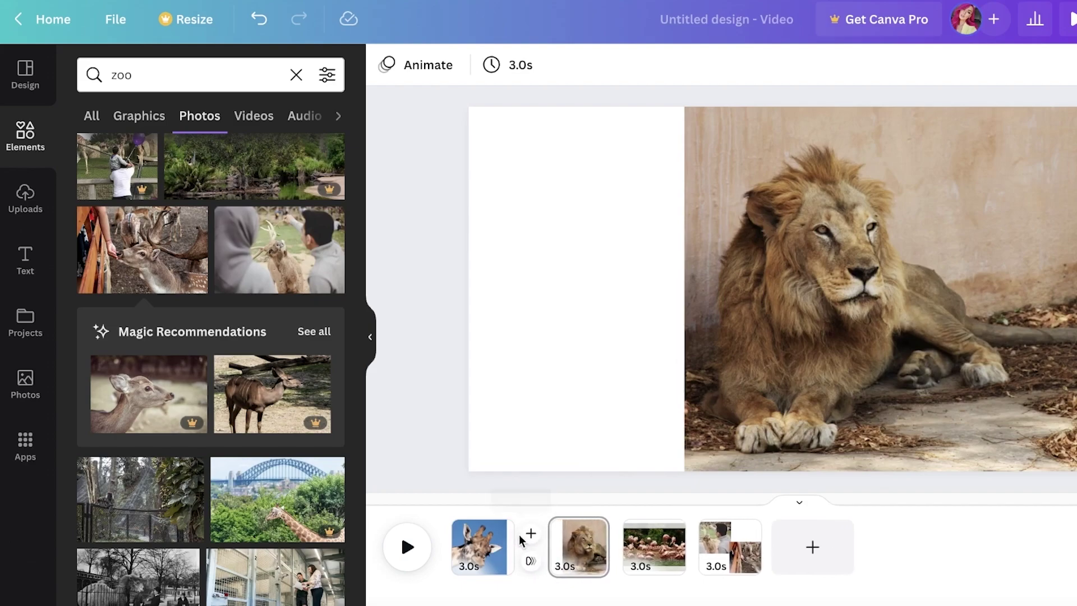
# Insert a blank page after the giraffe page, then delete it again.
pyautogui.click(530, 537)
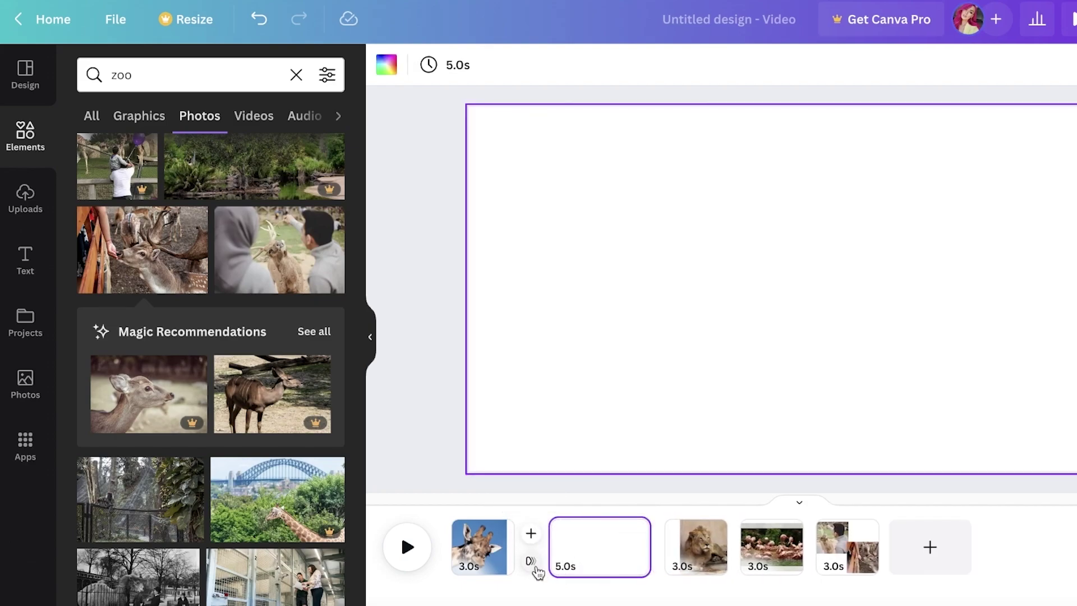
pyautogui.rightClick(573, 552)
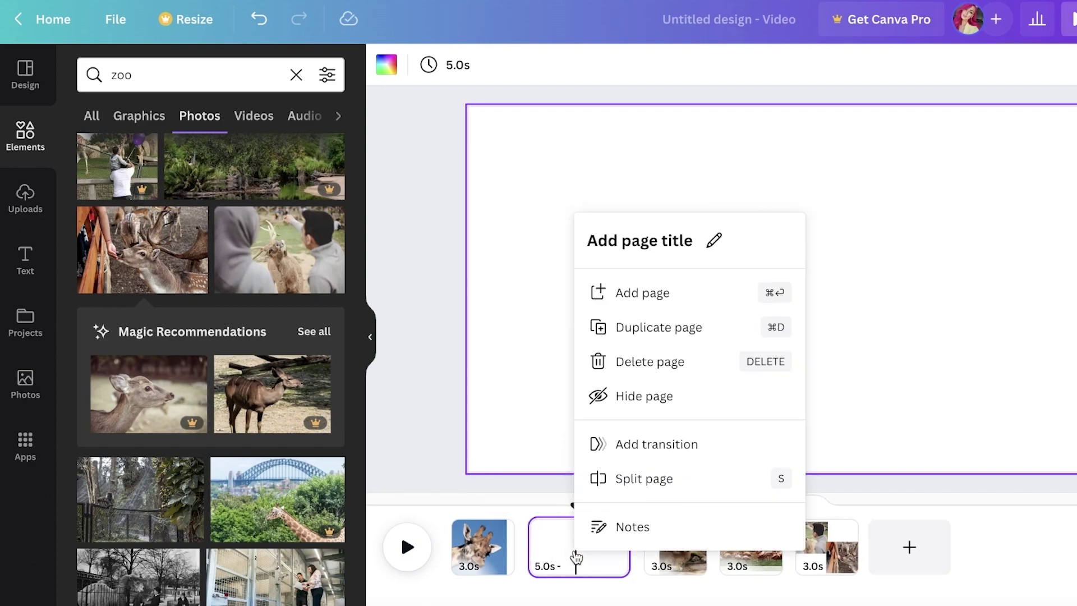
pyautogui.click(631, 364)
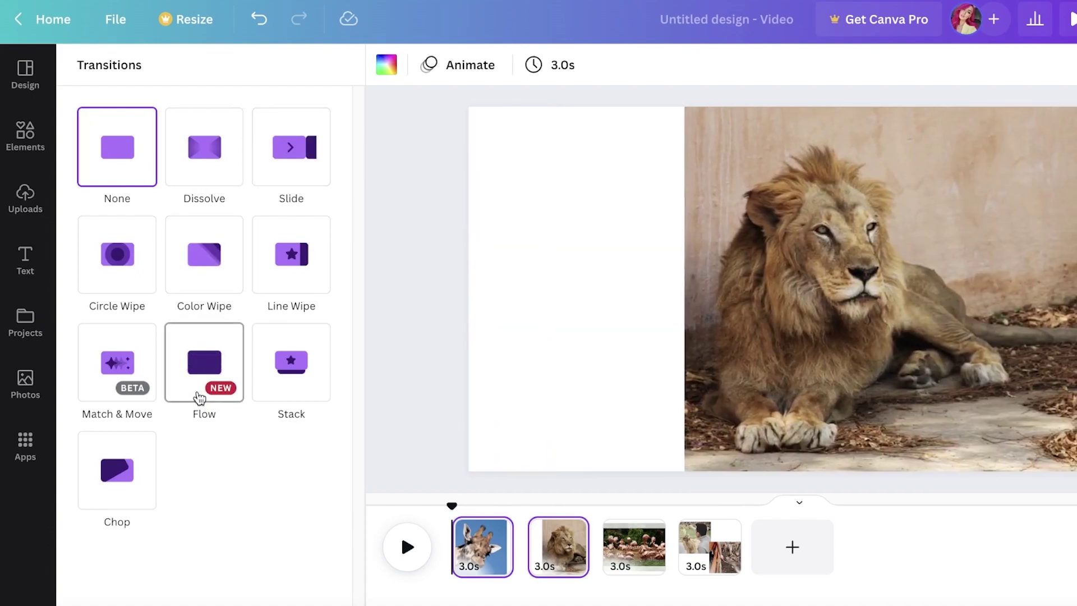
# Add a Flow transition flowing right between the giraffe and lion pages.
pyautogui.click(198, 394)
pyautogui.click(494, 544)
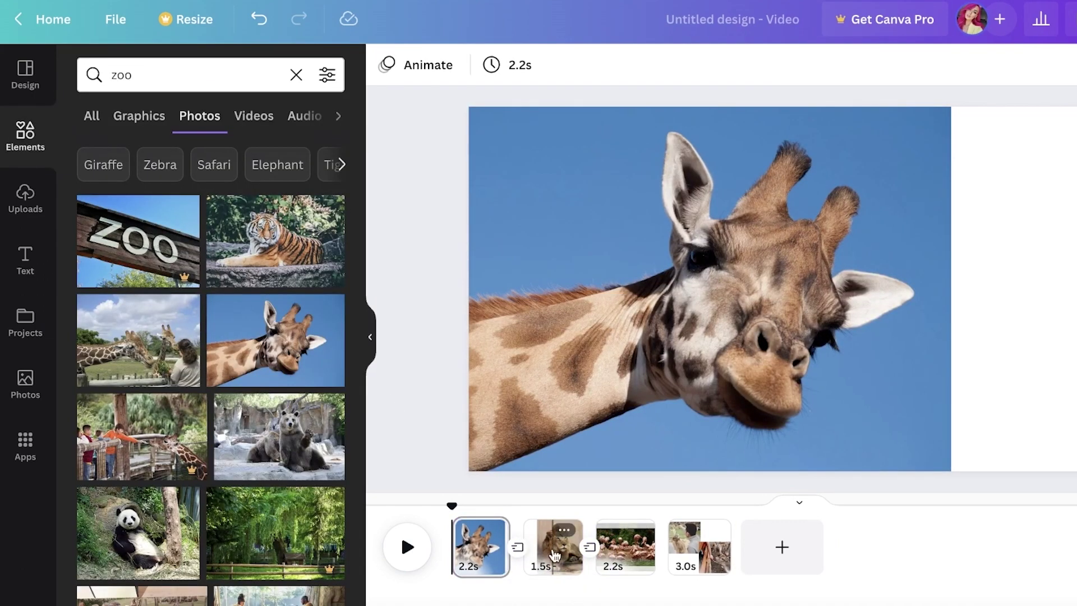
pyautogui.click(589, 546)
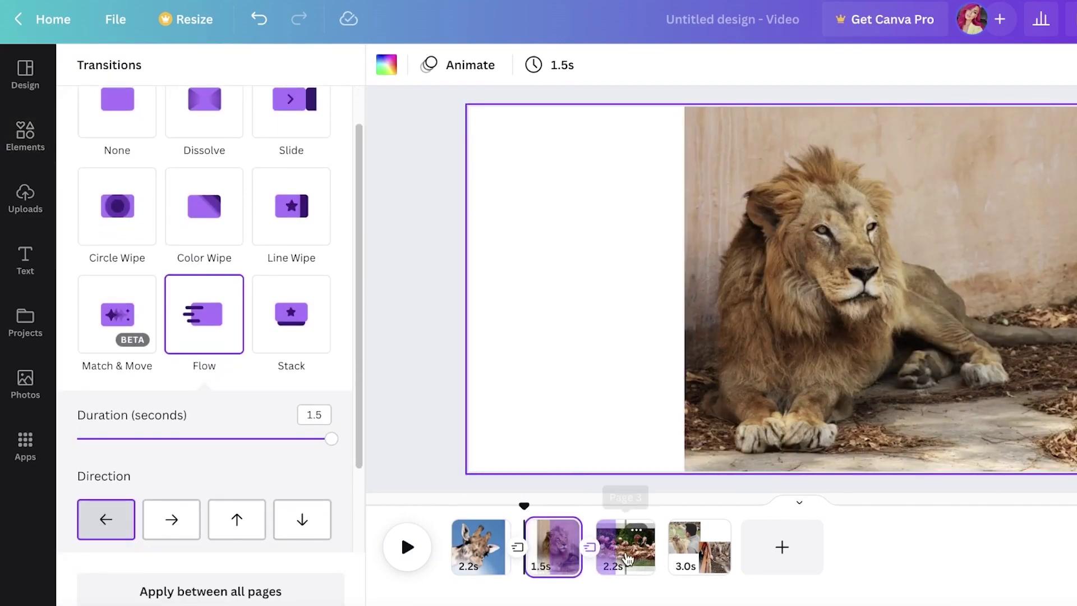
pyautogui.click(517, 547)
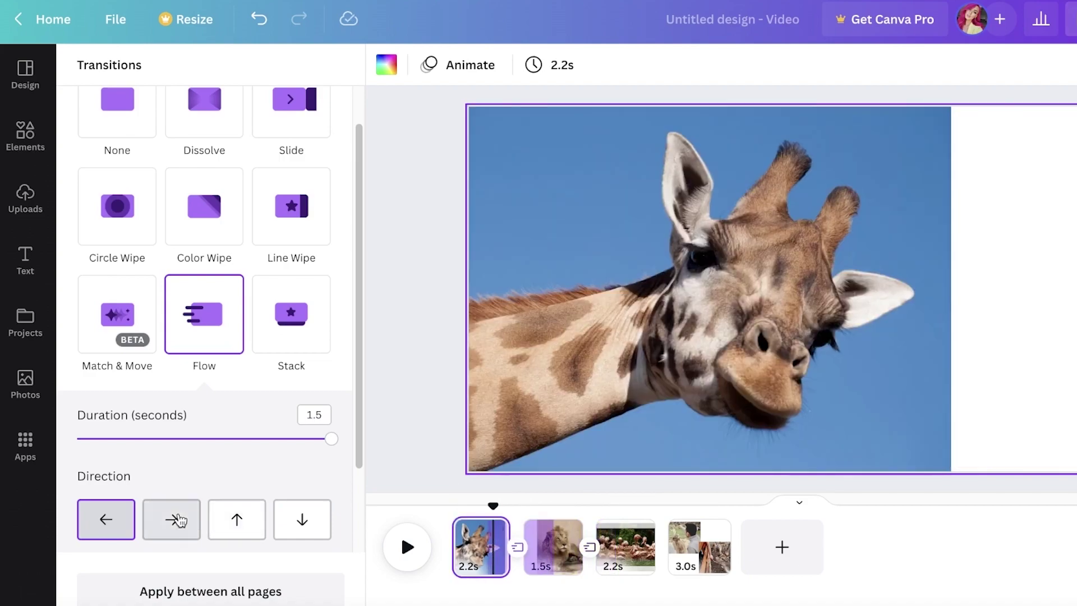
pyautogui.click(174, 520)
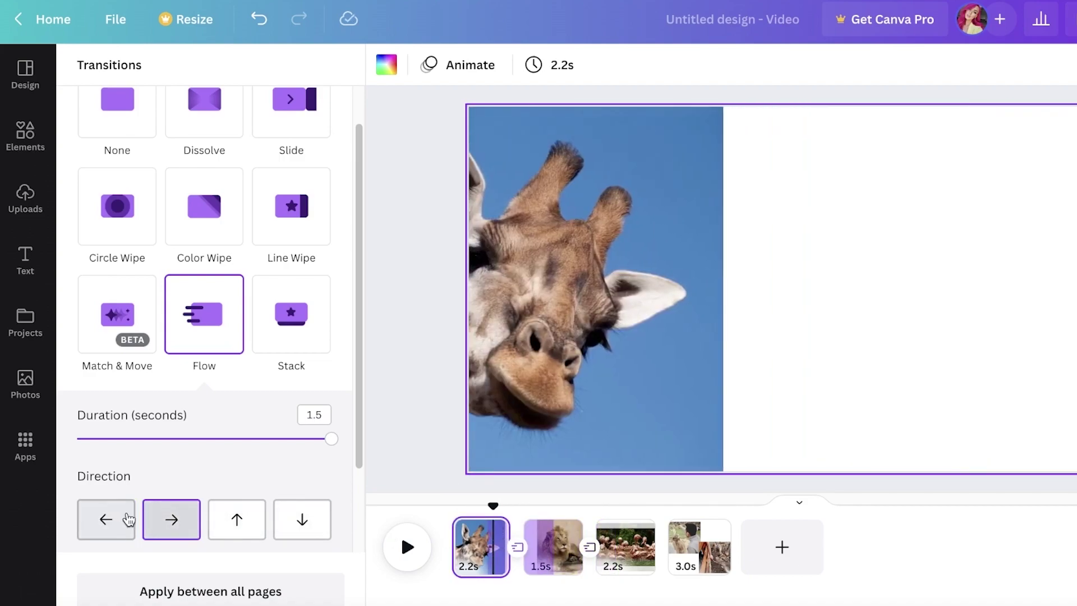
# Add a leftward Flow transition after the lion page and group the two deer photos.
pyautogui.click(539, 536)
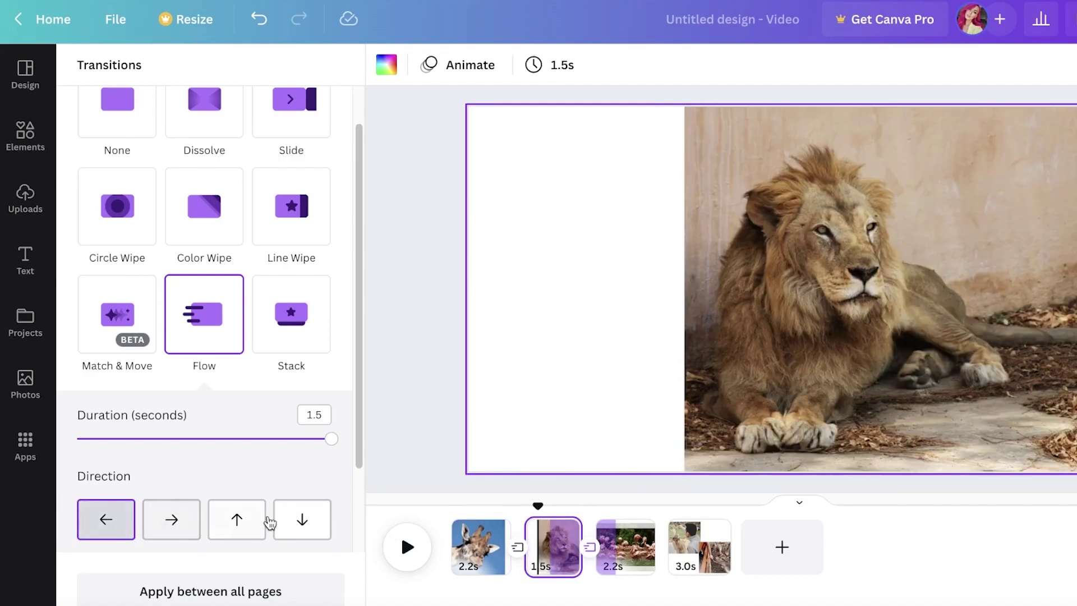
pyautogui.click(682, 560)
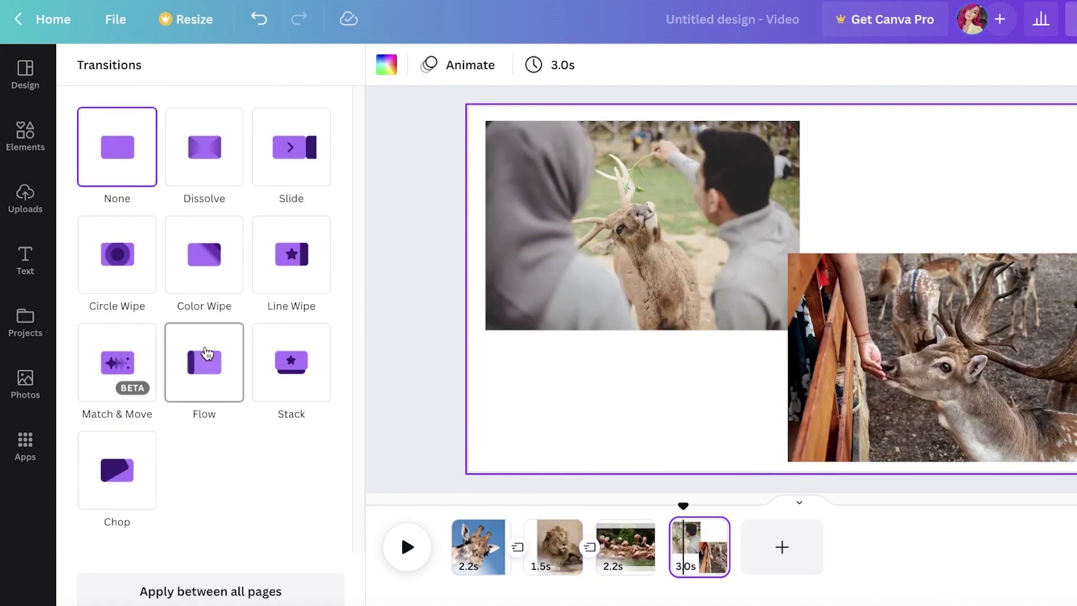
pyautogui.click(205, 391)
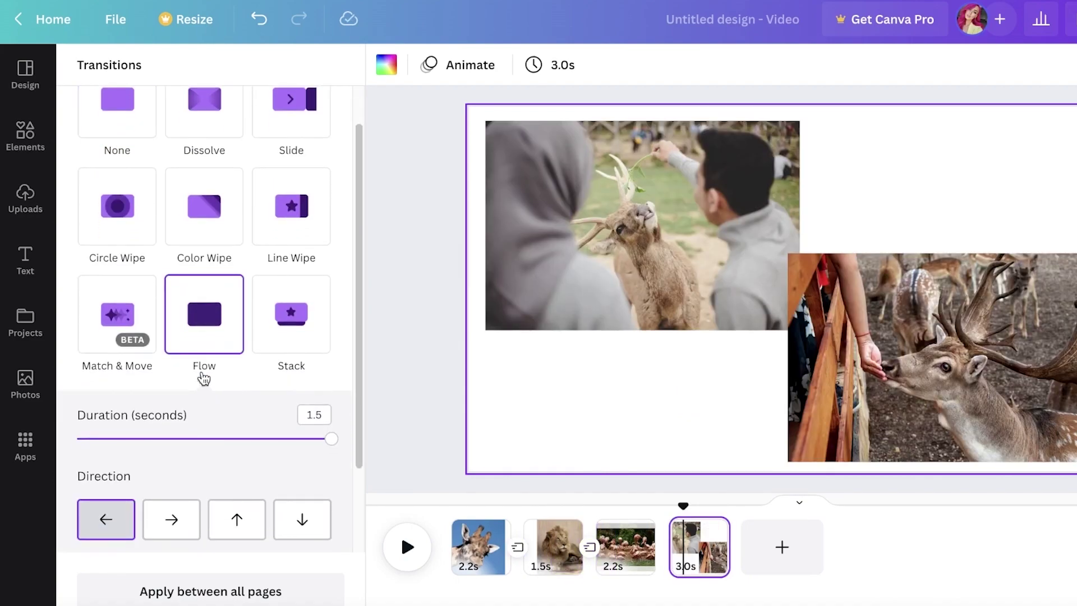
pyautogui.click(173, 517)
pyautogui.click(106, 519)
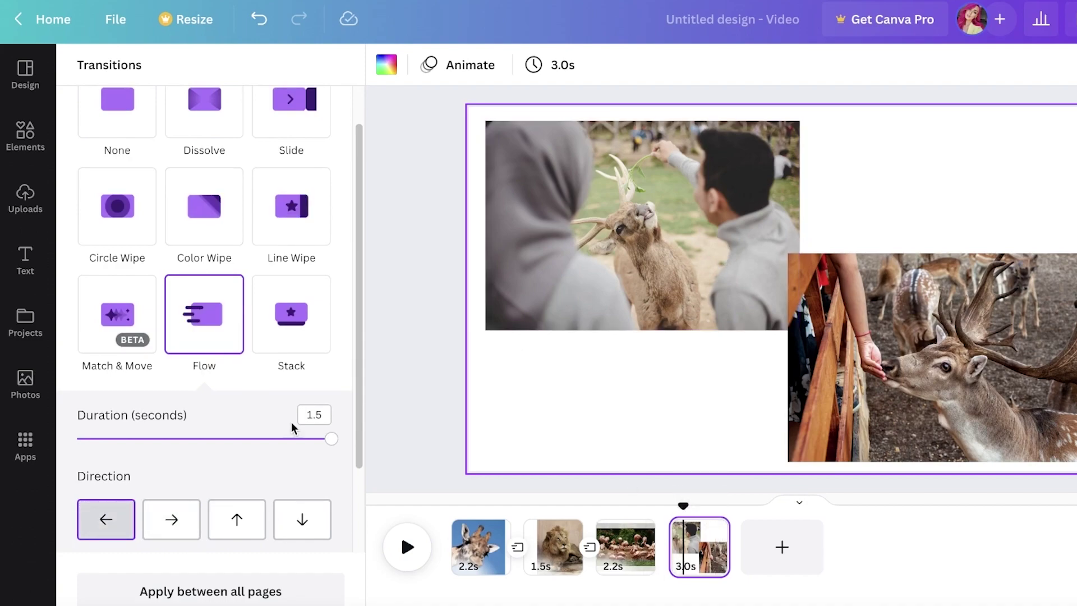
pyautogui.moveTo(937, 168); pyautogui.dragTo(740, 404)
pyautogui.click(1002, 65)
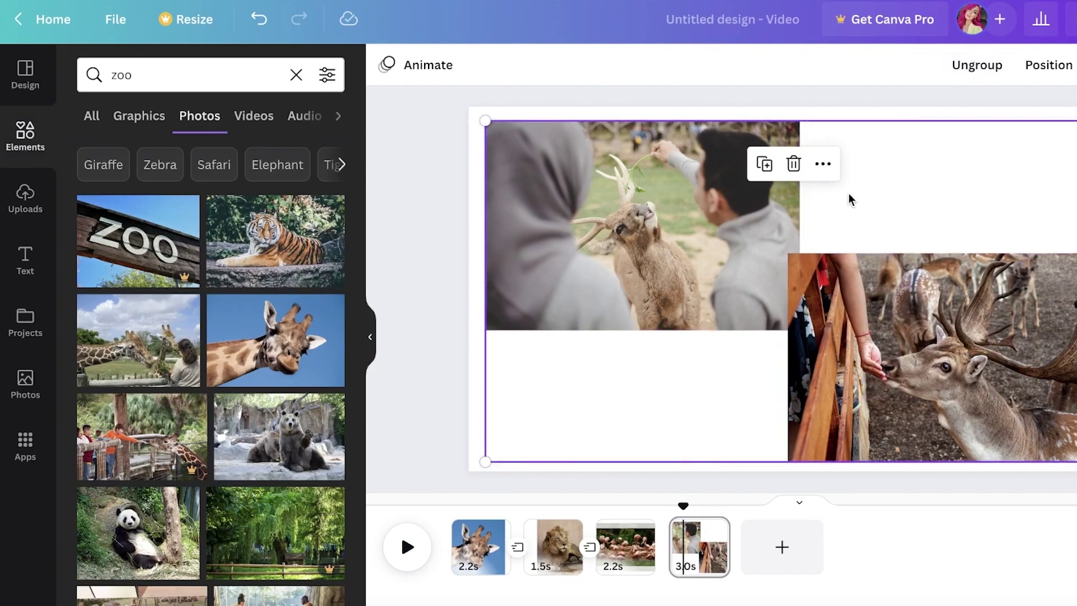
# Add a 1.5s upward Flow transition between the flamingo and deer pages.
pyautogui.click(623, 541)
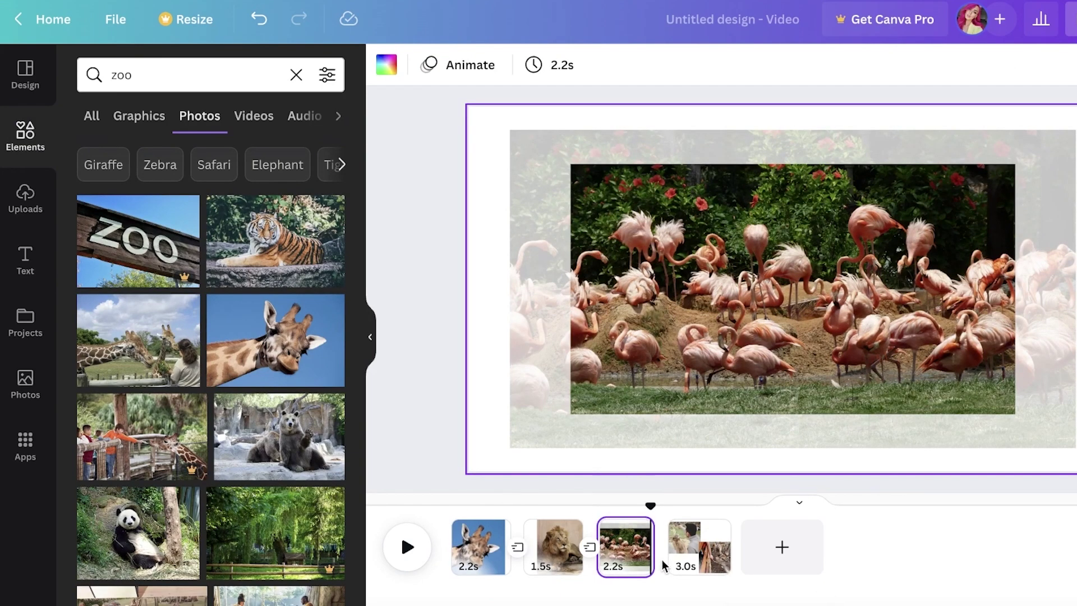
pyautogui.click(673, 564)
pyautogui.click(196, 331)
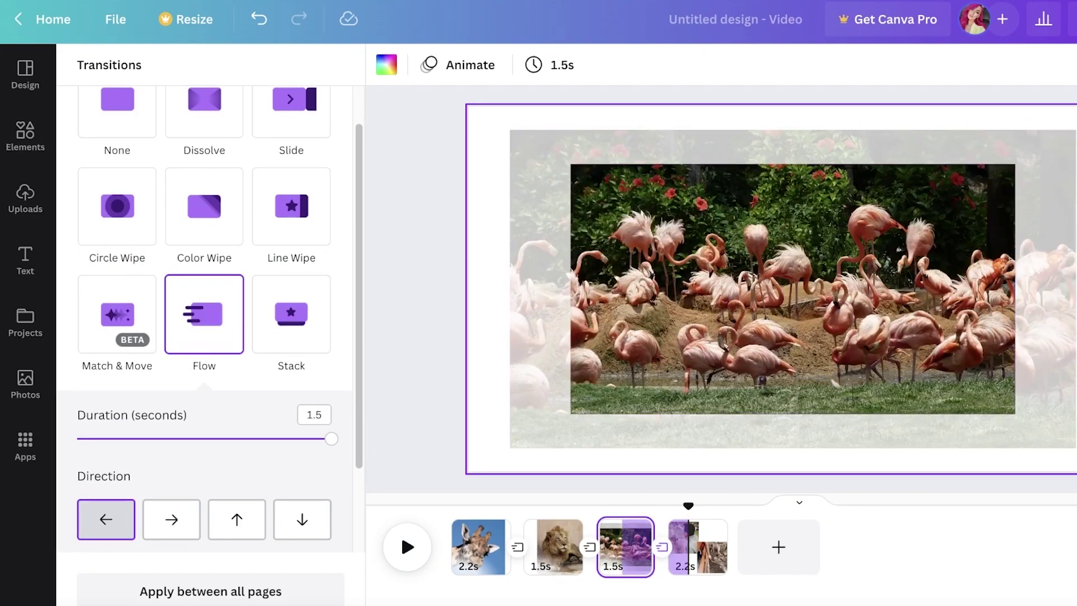
pyautogui.click(236, 519)
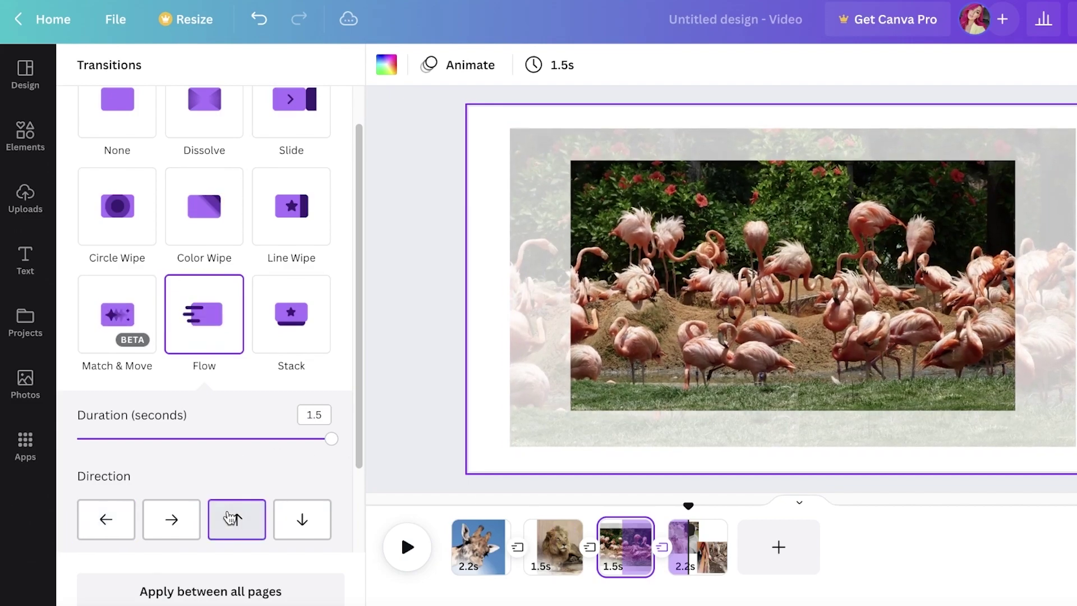
pyautogui.click(98, 521)
pyautogui.scroll(-2, 174, 488)
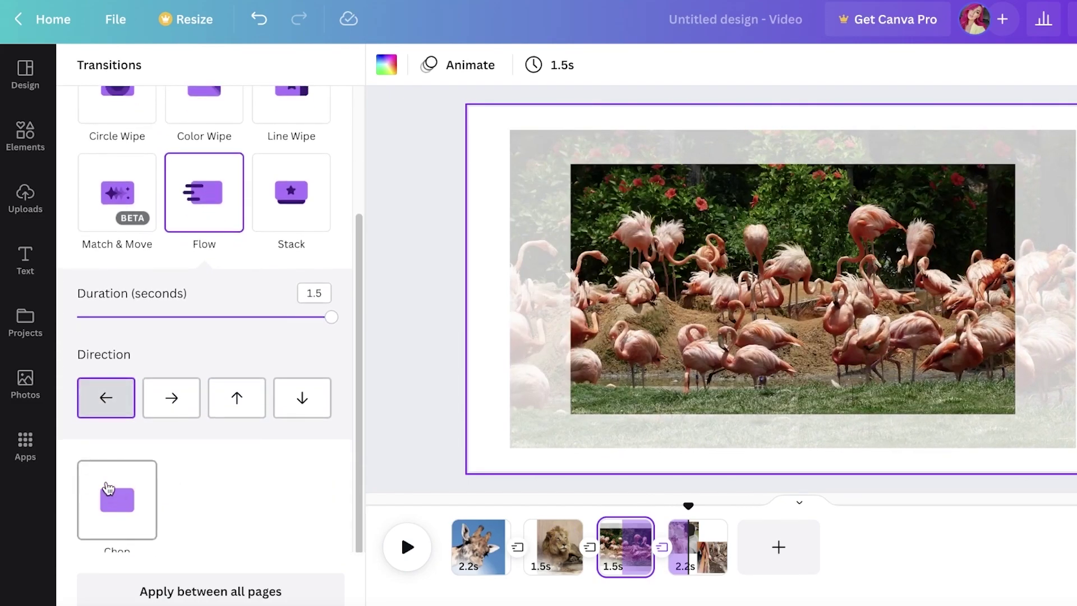
pyautogui.click(213, 400)
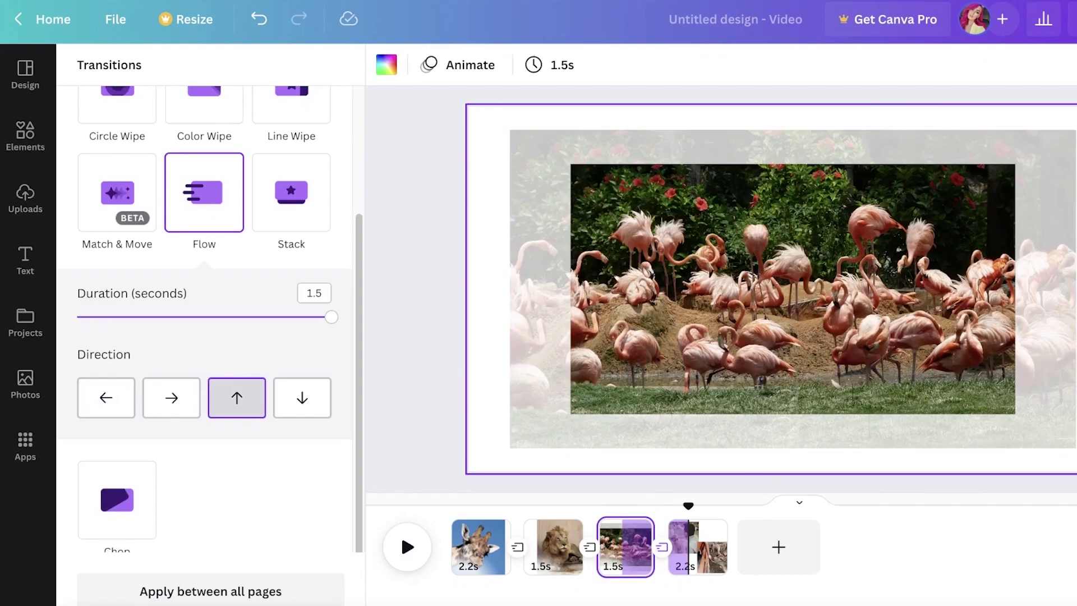
pyautogui.click(478, 493)
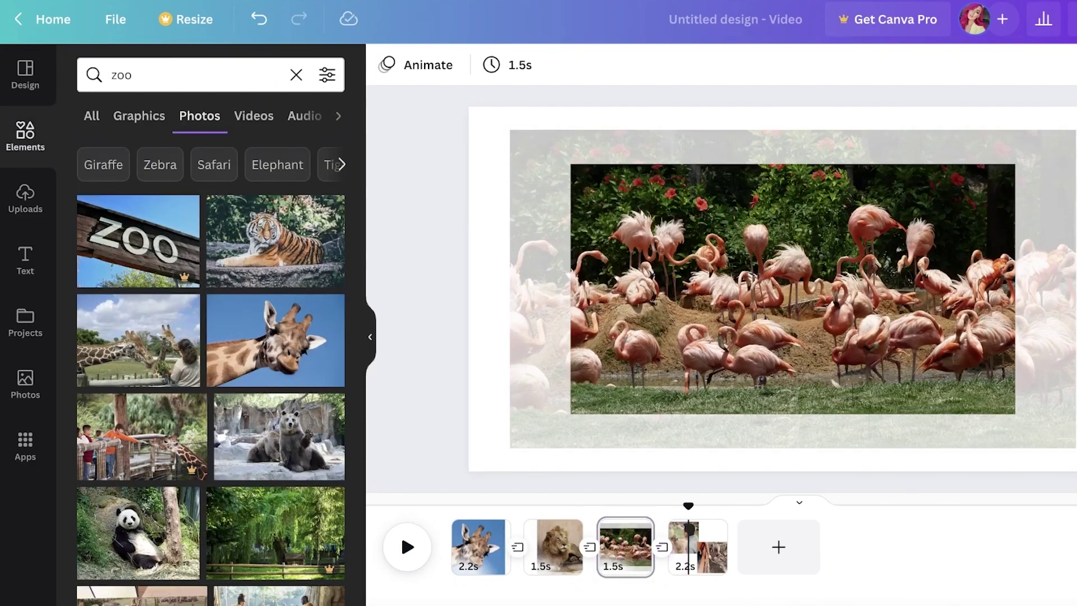
# Rewind to the start, add a blank page, and move it to the front of the video.
pyautogui.moveTo(688, 505); pyautogui.dragTo(465, 491)
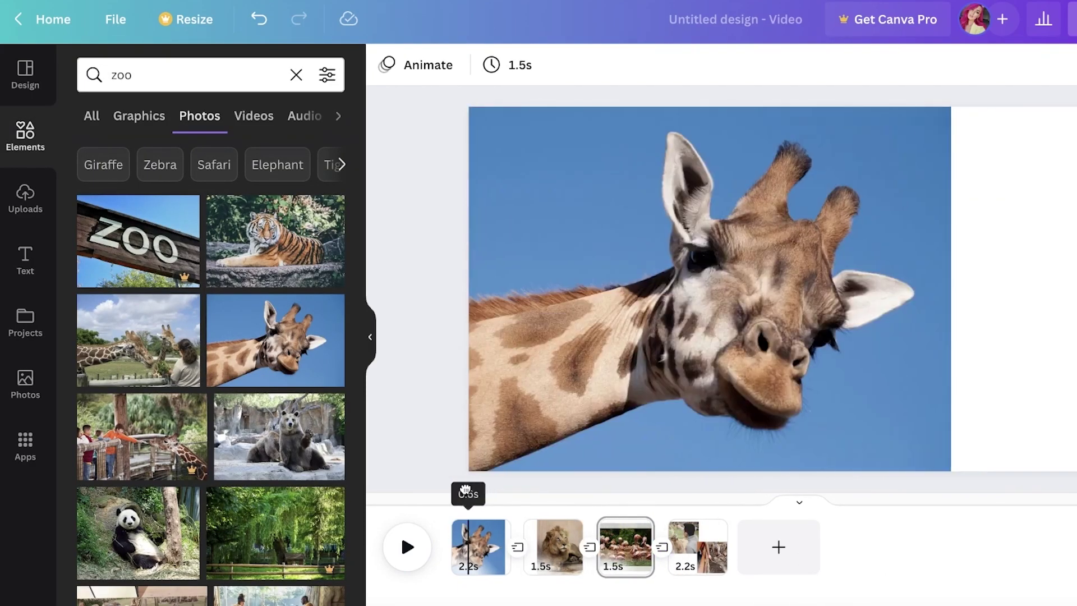
pyautogui.moveTo(357, 484); pyautogui.dragTo(340, 495)
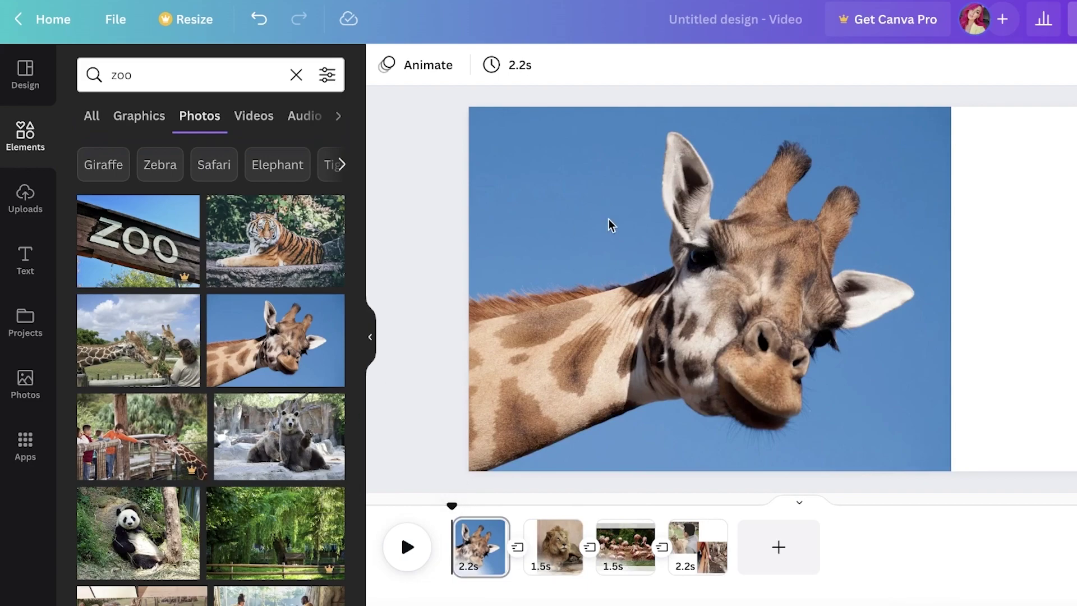
pyautogui.click(782, 539)
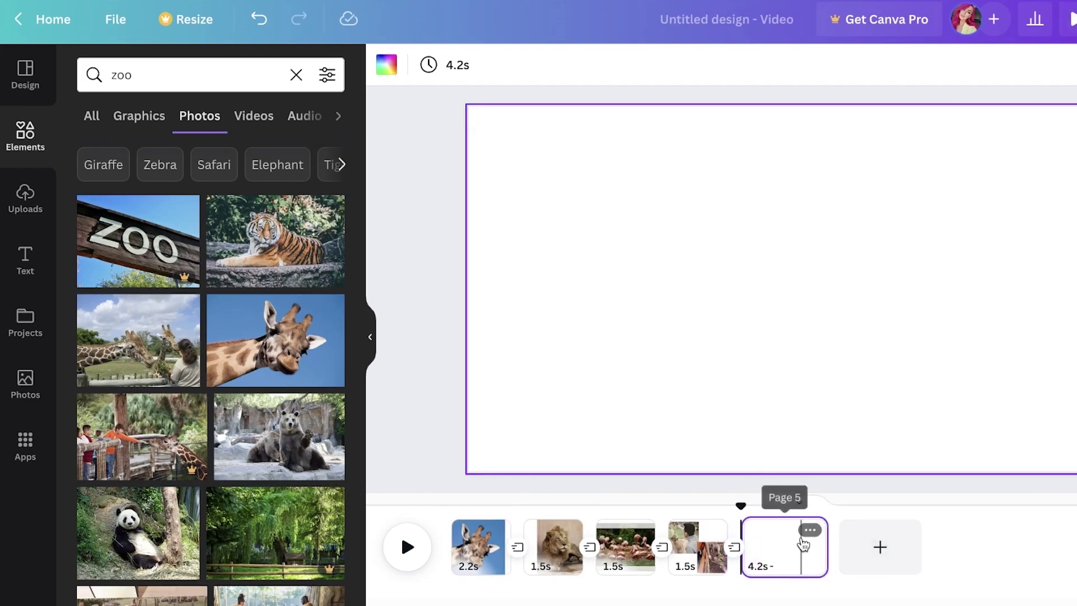
pyautogui.moveTo(766, 543); pyautogui.dragTo(494, 546)
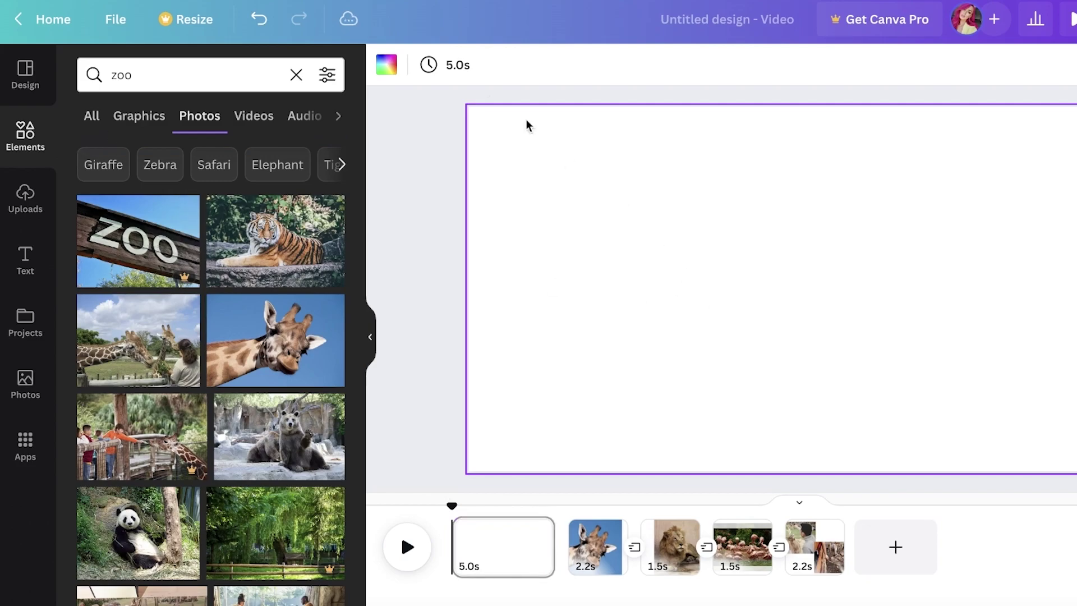
# Fill the new opening page with a dark brown background colour.
pyautogui.click(386, 65)
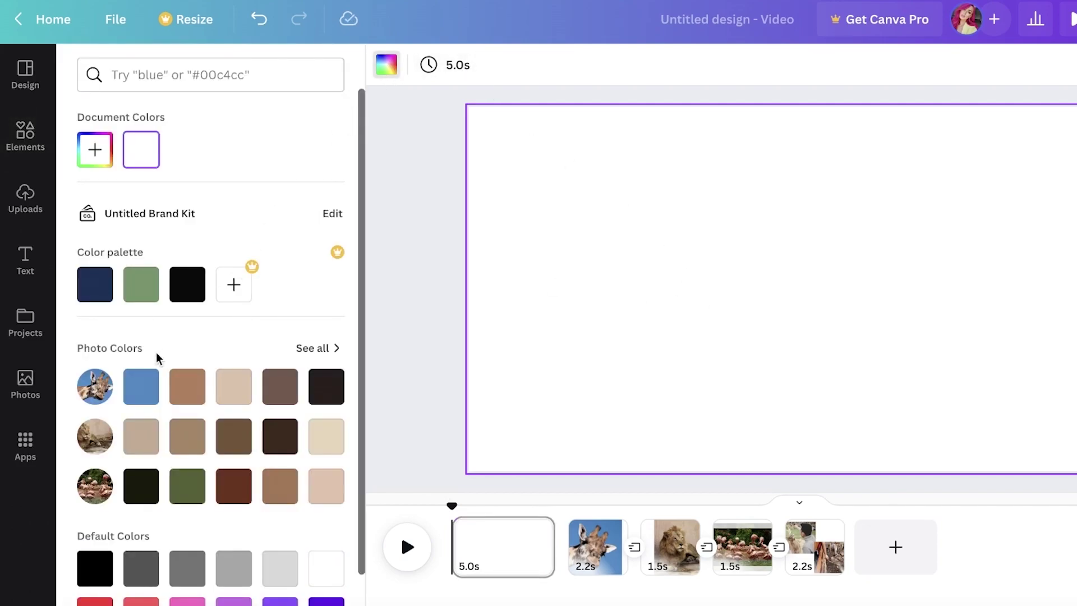
pyautogui.click(187, 386)
pyautogui.click(280, 386)
pyautogui.click(413, 297)
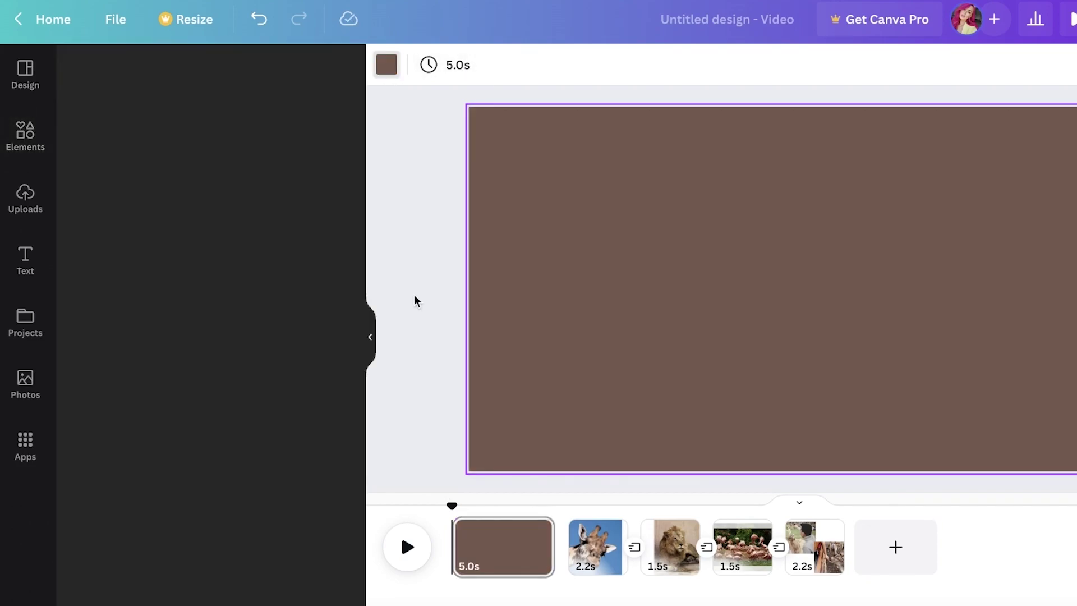
# Browse the Text panel's font combinations for a cream retro 'Village zoo' title.
pyautogui.click(25, 264)
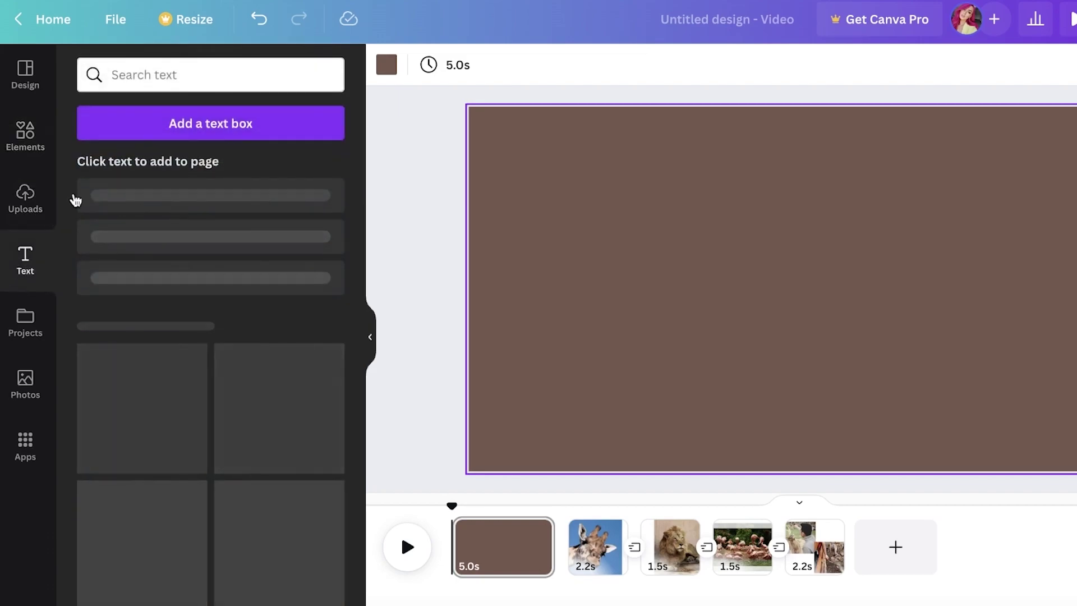
pyautogui.scroll(-5, 240, 322)
pyautogui.scroll(-10, 253, 339)
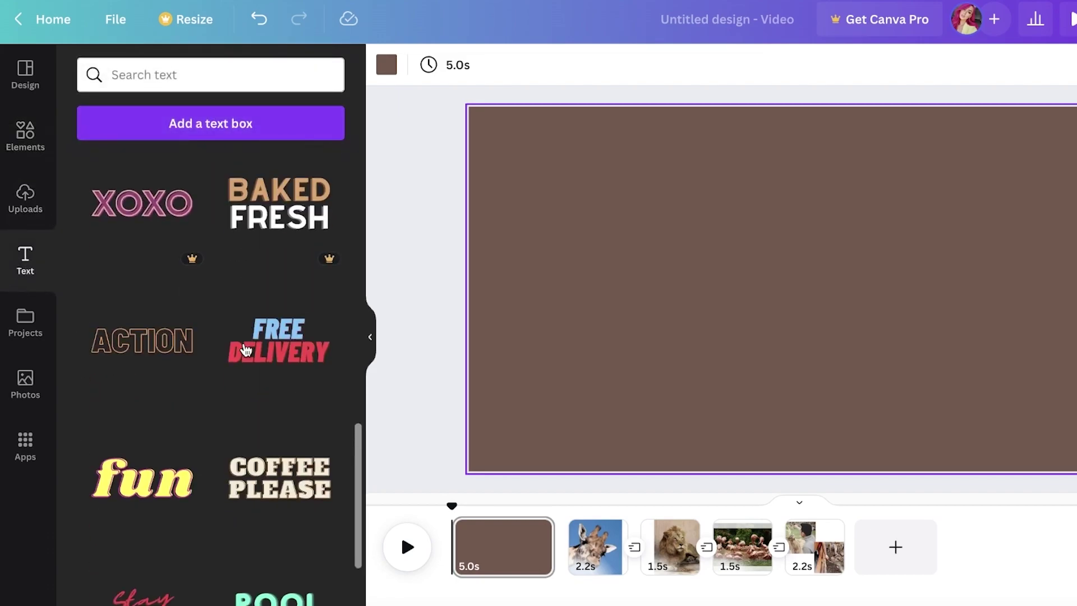
pyautogui.scroll(-3, 180, 321)
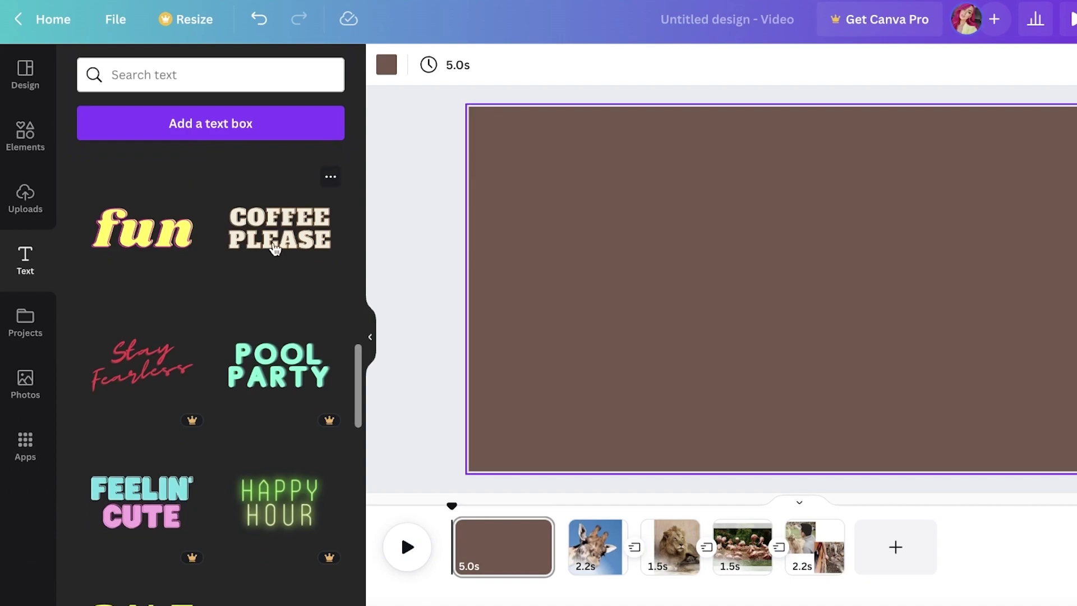
pyautogui.scroll(-15, 310, 338)
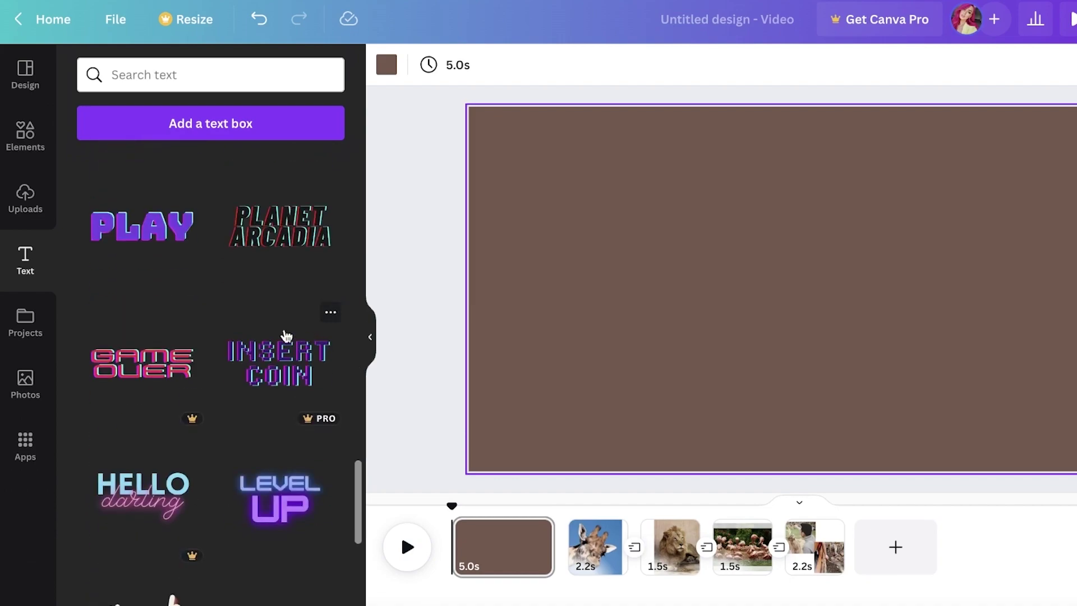
pyautogui.scroll(1, 292, 303)
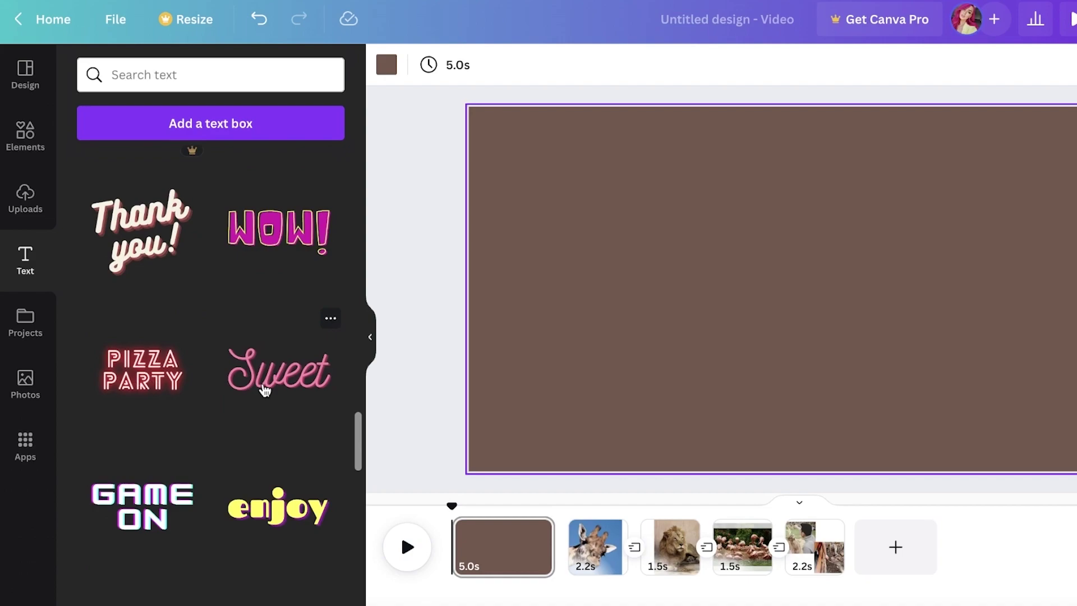
pyautogui.scroll(-4, 300, 384)
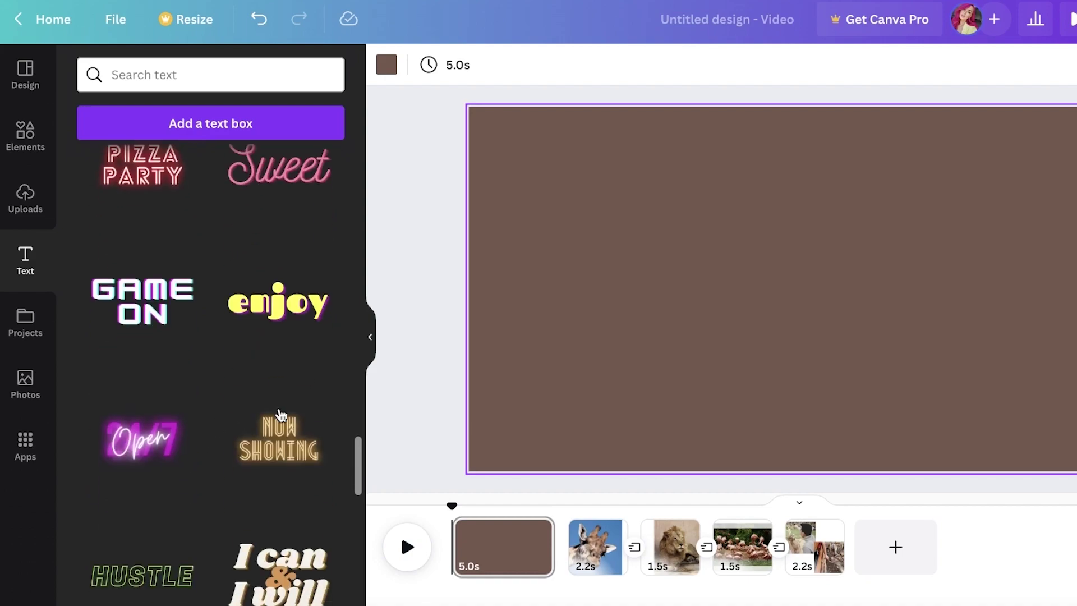
pyautogui.scroll(-4, 165, 317)
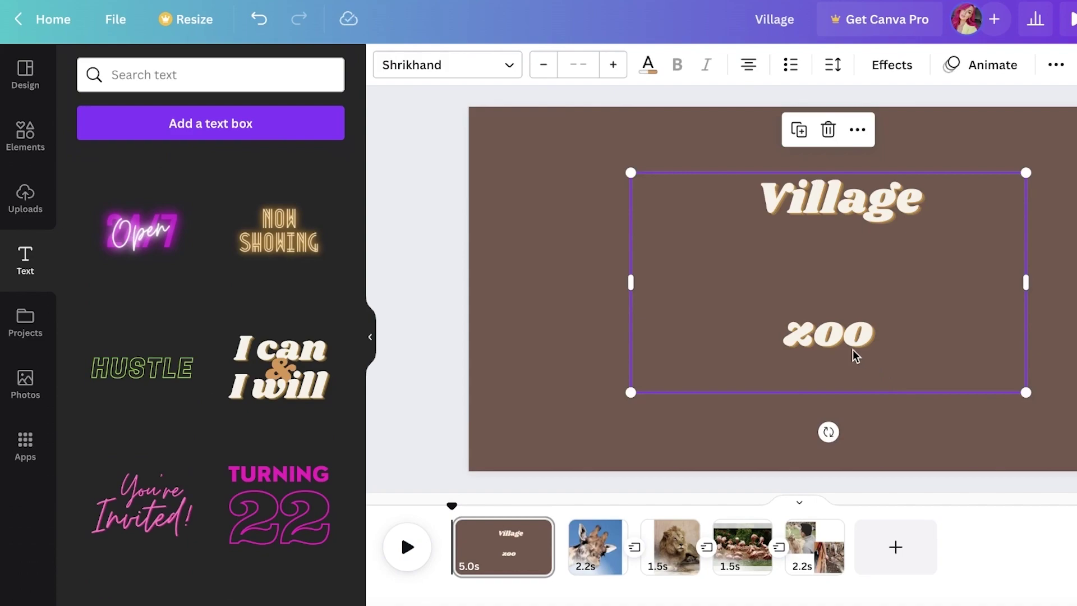
# Move and shrink the title block, then ungroup it into separate 'Village' and 'zoo' words.
pyautogui.moveTo(853, 353); pyautogui.dragTo(785, 344)
pyautogui.moveTo(958, 395); pyautogui.dragTo(834, 322)
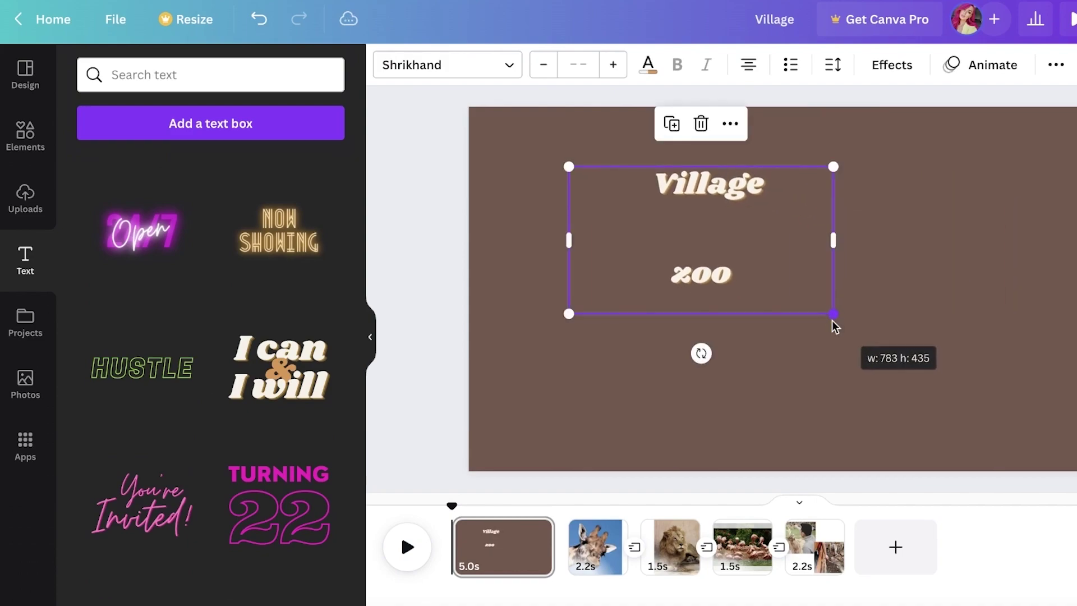
pyautogui.click(699, 261)
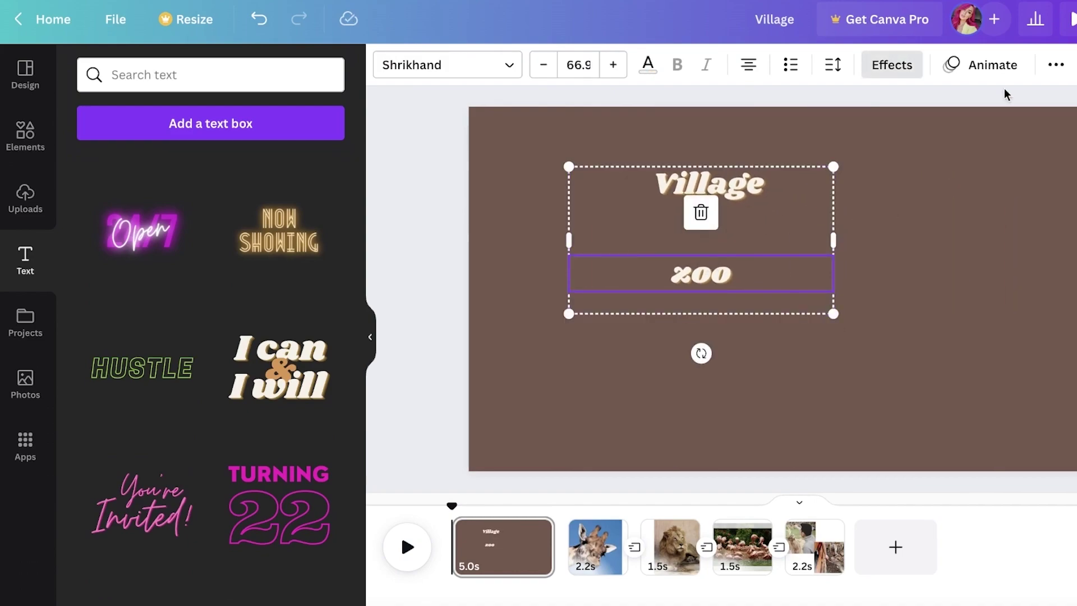
pyautogui.click(893, 66)
pyautogui.click(704, 188)
pyautogui.rightClick(691, 228)
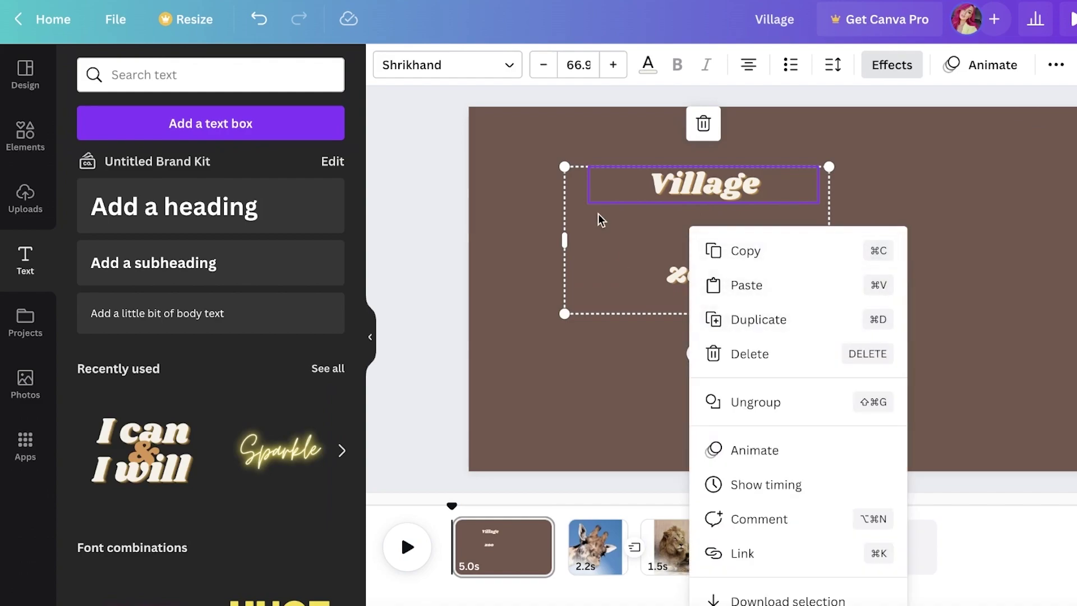
pyautogui.click(757, 387)
# Enlarge the tilted 'Village' and offset 'zoo' beneath it, then show the animation choices.
pyautogui.click(796, 225)
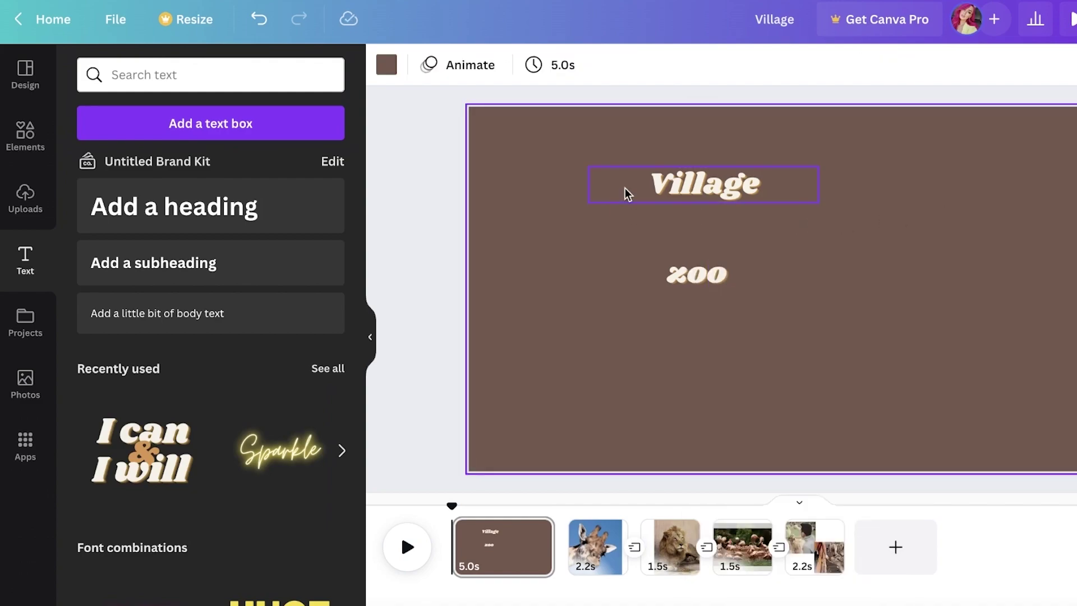
pyautogui.moveTo(625, 189); pyautogui.dragTo(661, 230)
pyautogui.moveTo(850, 246); pyautogui.dragTo(964, 339)
pyautogui.click(696, 277)
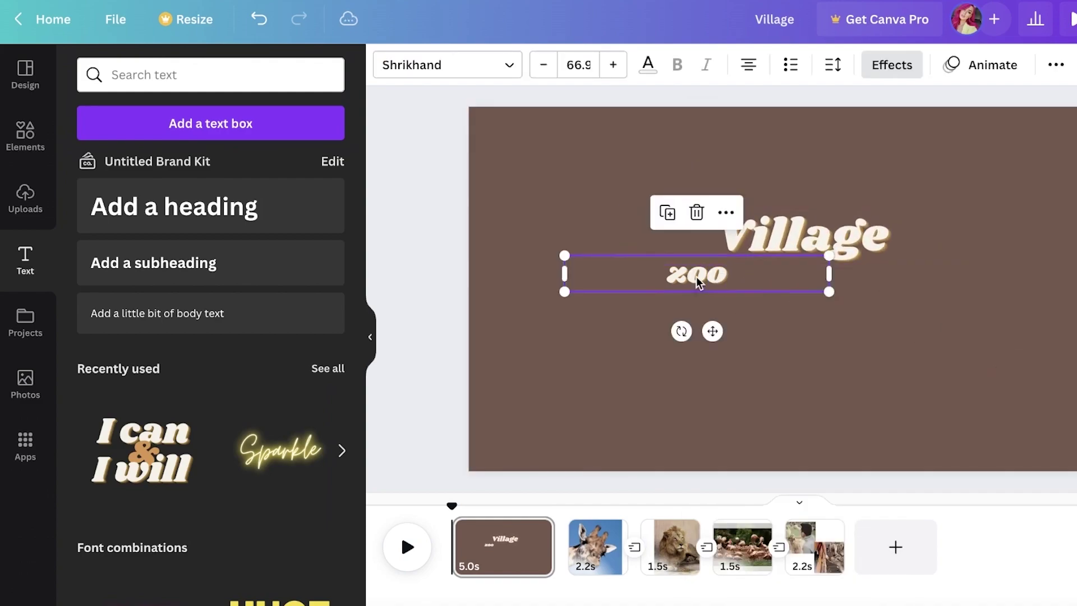
pyautogui.moveTo(695, 277); pyautogui.dragTo(845, 307)
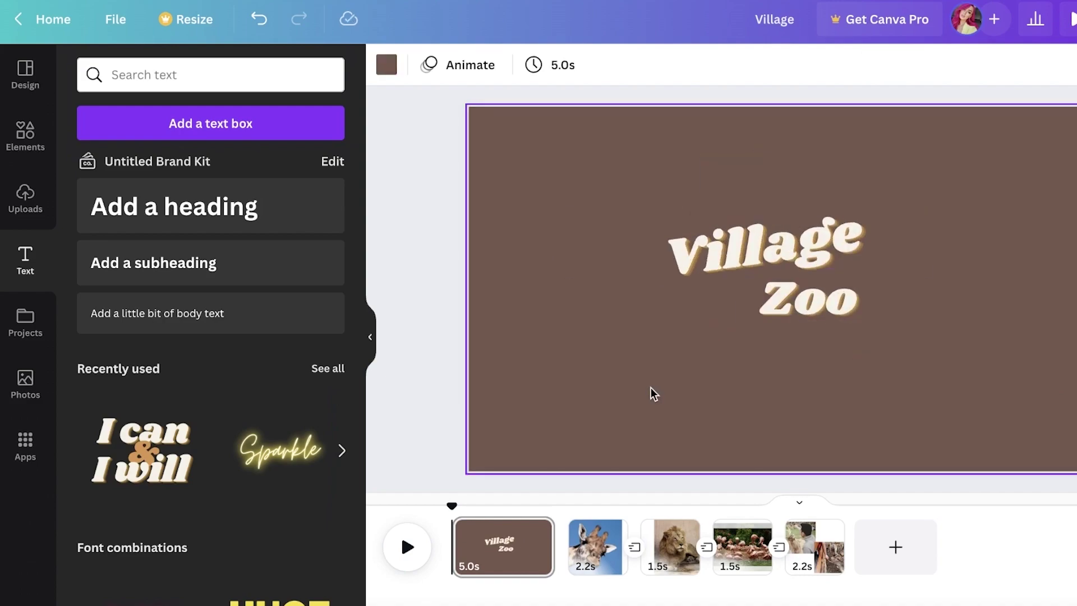
pyautogui.click(755, 258)
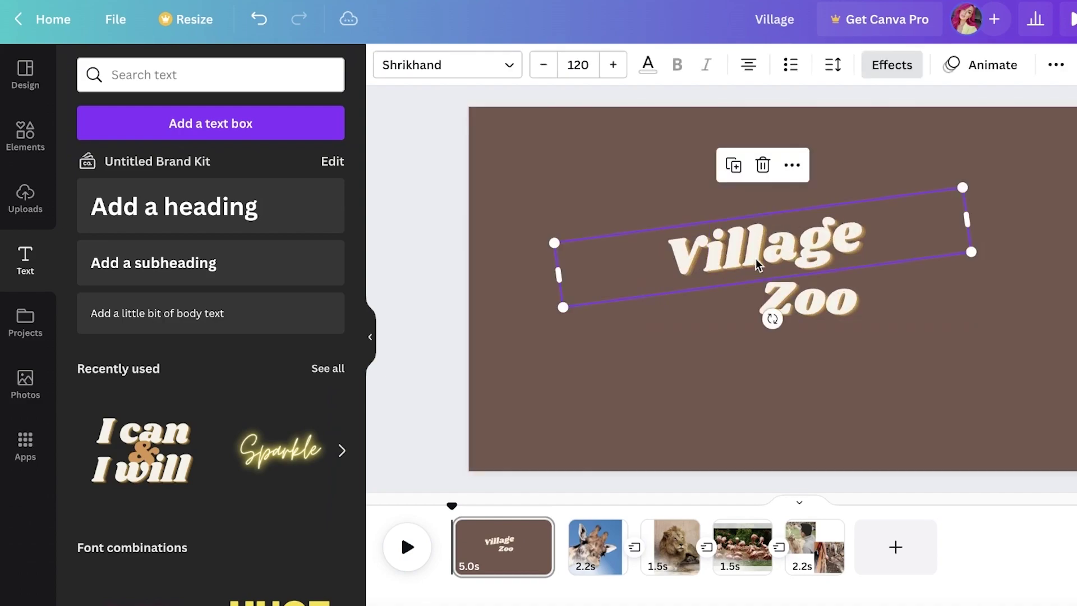
pyautogui.click(973, 68)
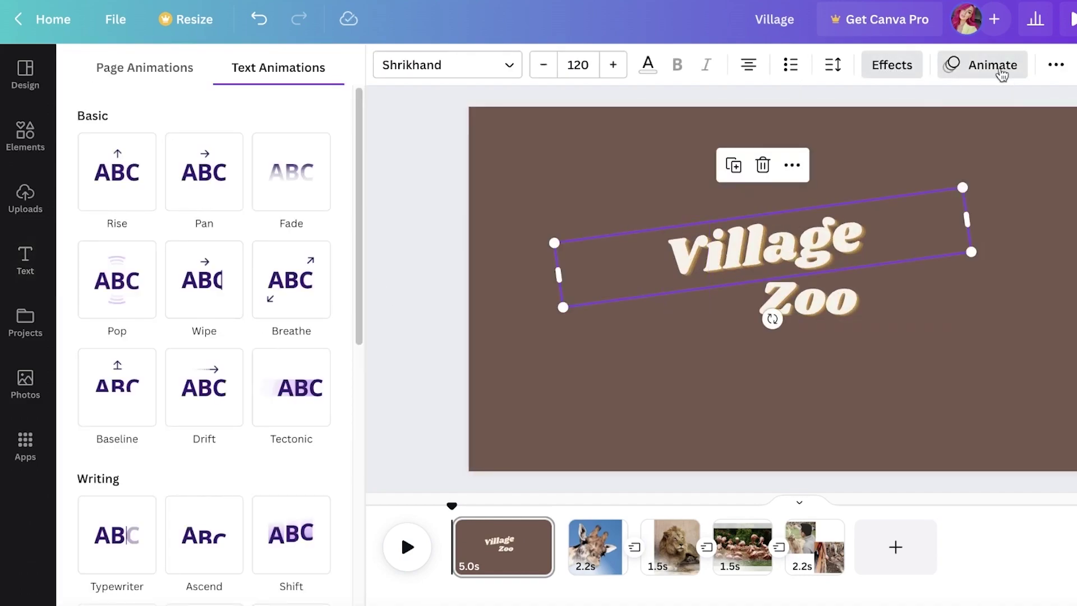
# Scroll the text animation options, close them without applying one, and deselect the title.
pyautogui.scroll(-10, 204, 274)
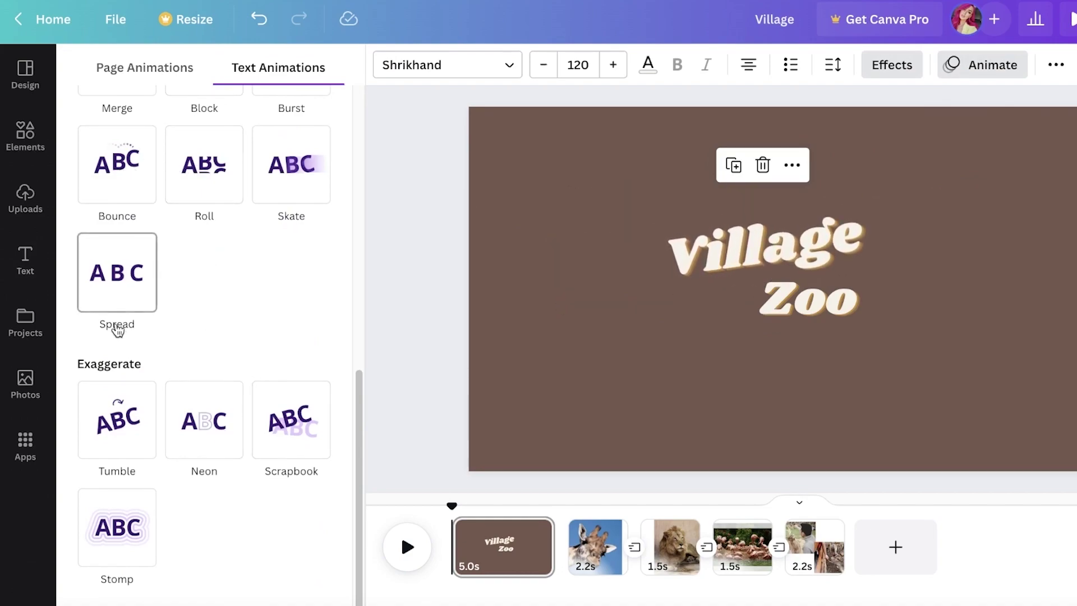
pyautogui.scroll(15, 124, 442)
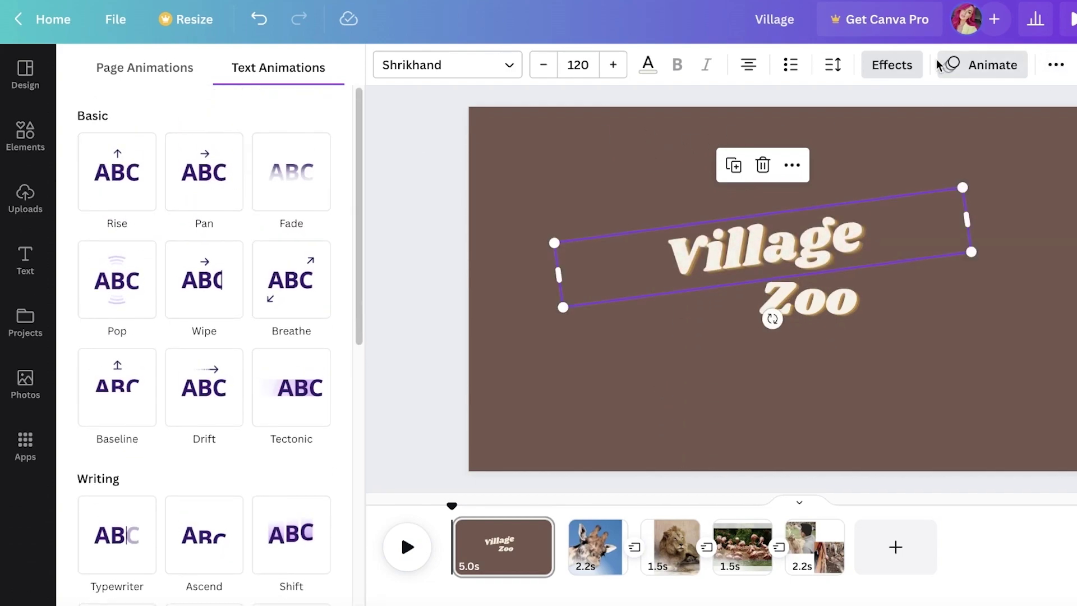
pyautogui.click(1024, 73)
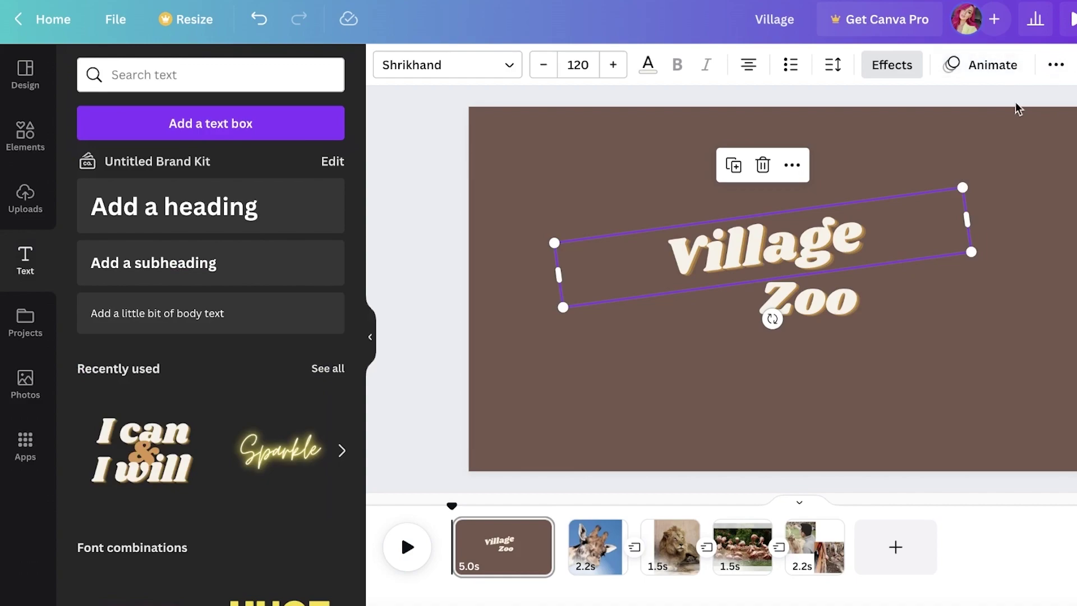
pyautogui.click(1043, 135)
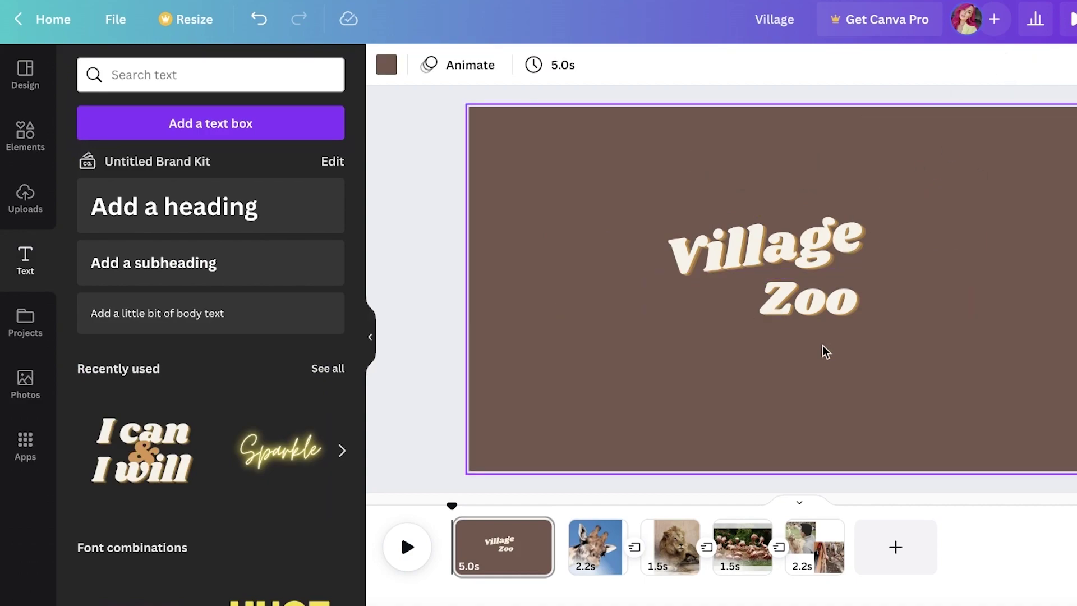
# Set the page duration to 3.0 seconds and apply it to all pages.
pyautogui.click(839, 303)
pyautogui.click(1057, 65)
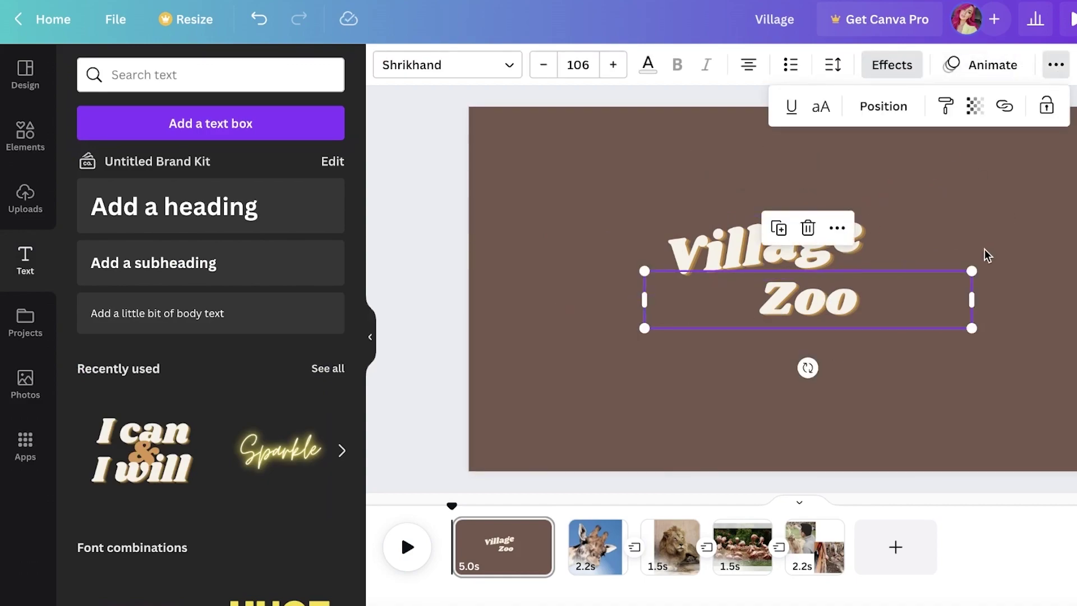
pyautogui.click(983, 225)
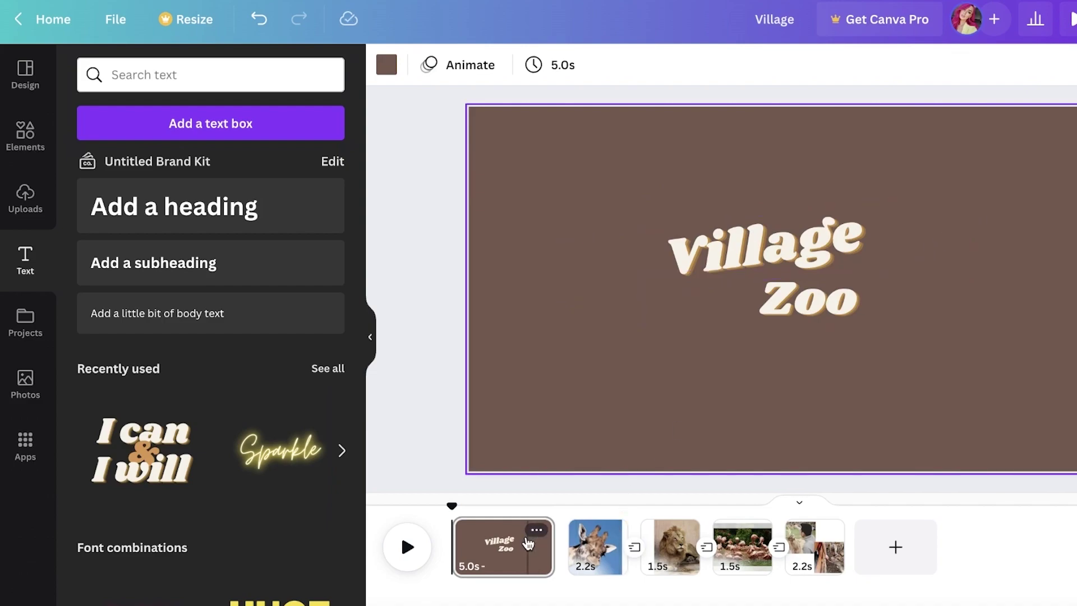
pyautogui.click(539, 66)
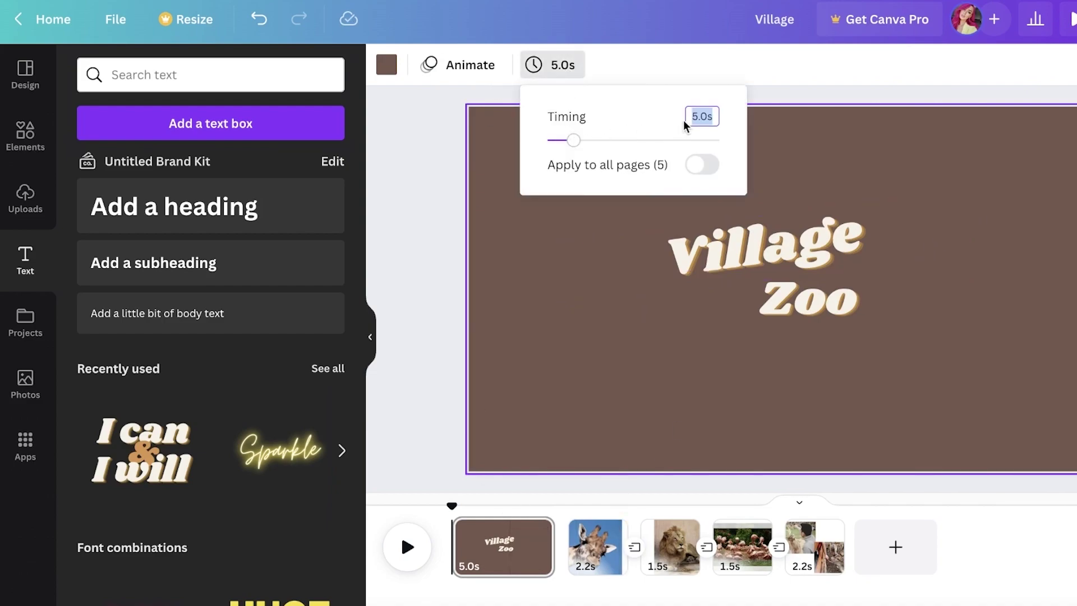
pyautogui.write('3')
pyautogui.click(702, 164)
pyautogui.press('Escape')
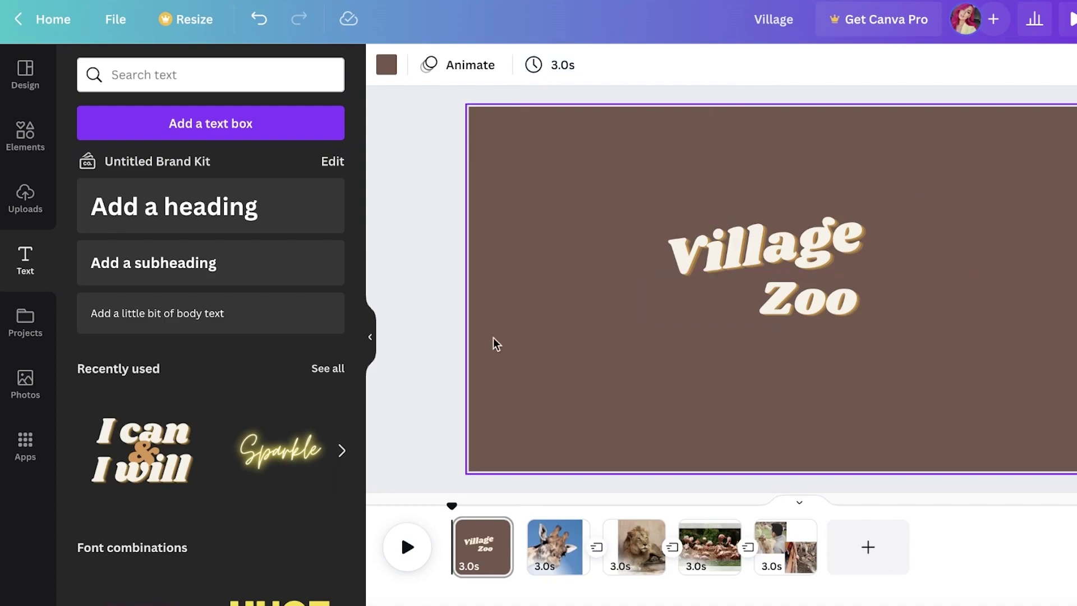
# Play and pause a preview of the video, then return to the zoo photo results.
pyautogui.click(408, 548)
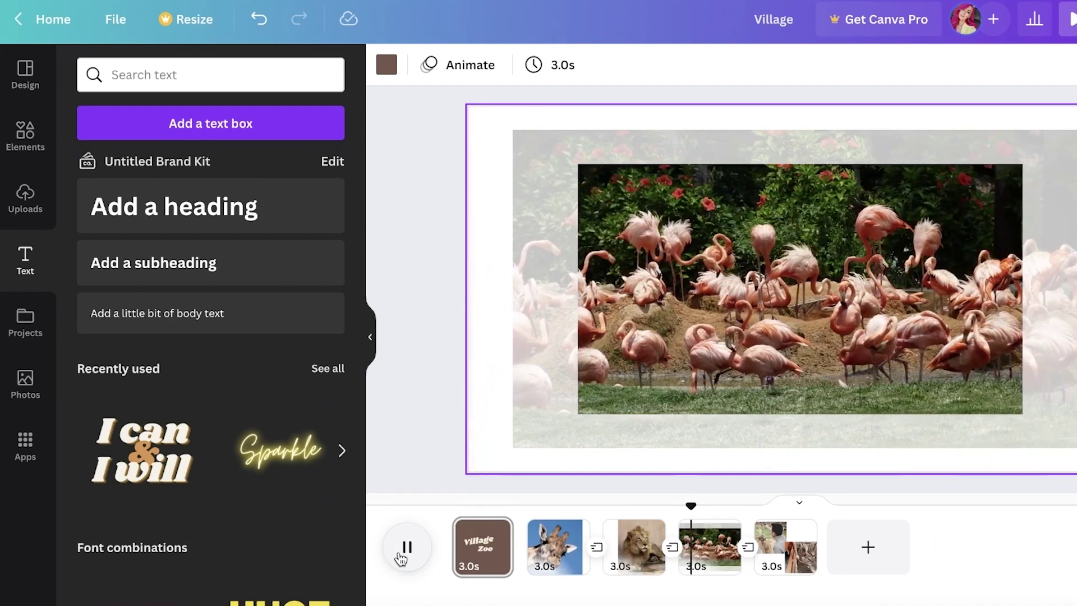
pyautogui.click(405, 551)
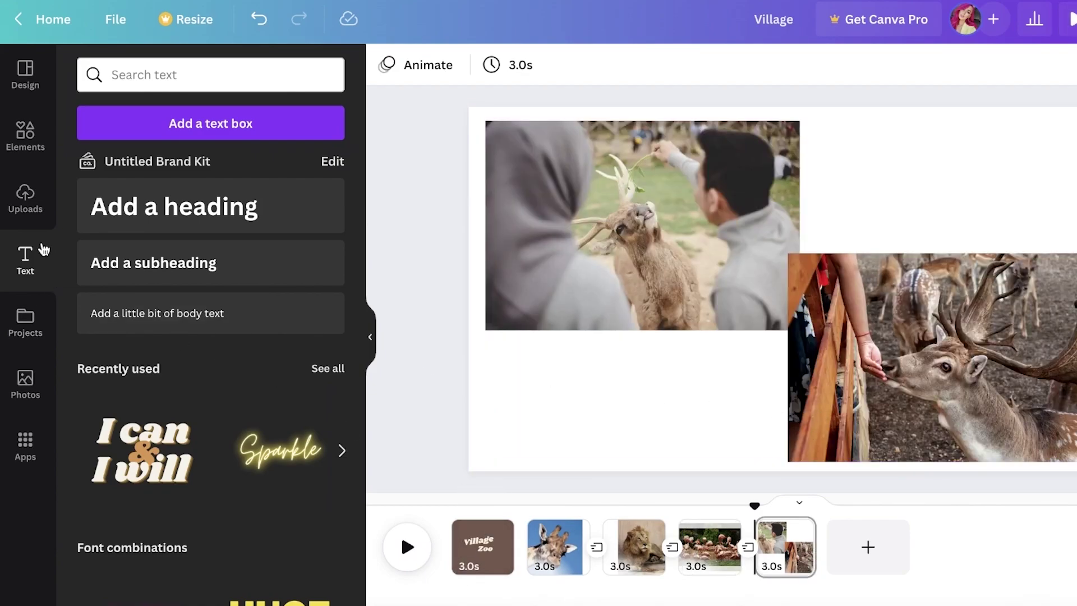
pyautogui.click(17, 133)
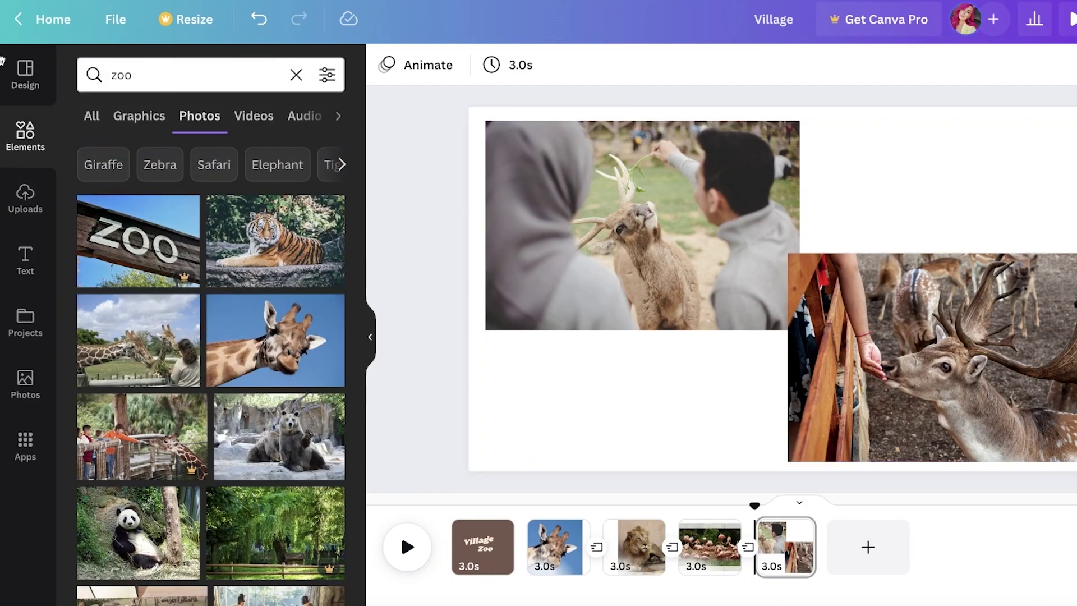
# Open the Audio library from Apps and scroll down to the Ukulele Song track.
pyautogui.click(22, 458)
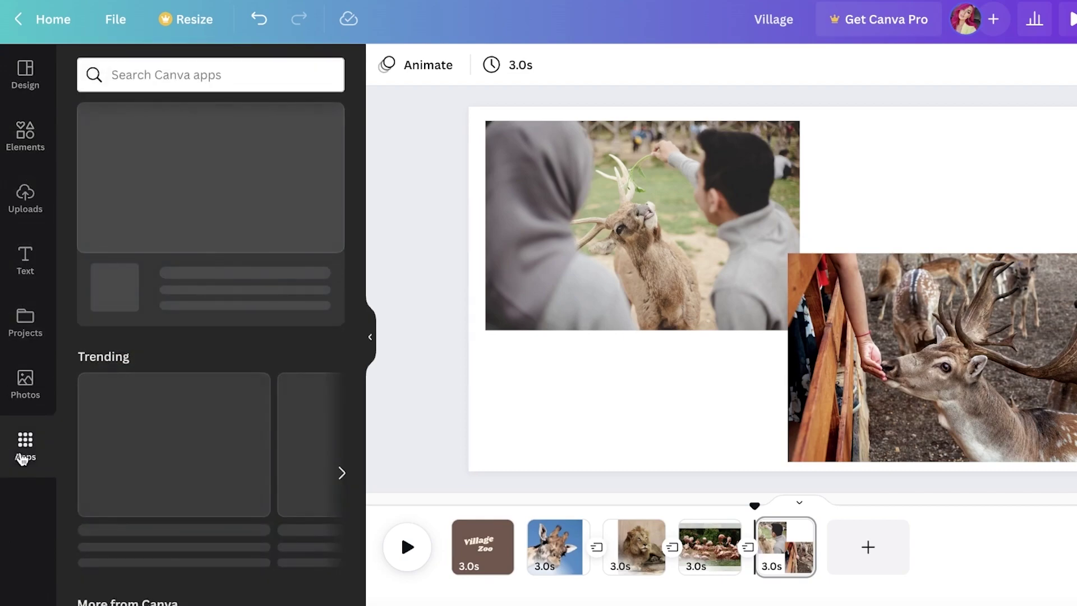
pyautogui.scroll(-2, 243, 387)
pyautogui.scroll(-2, 243, 384)
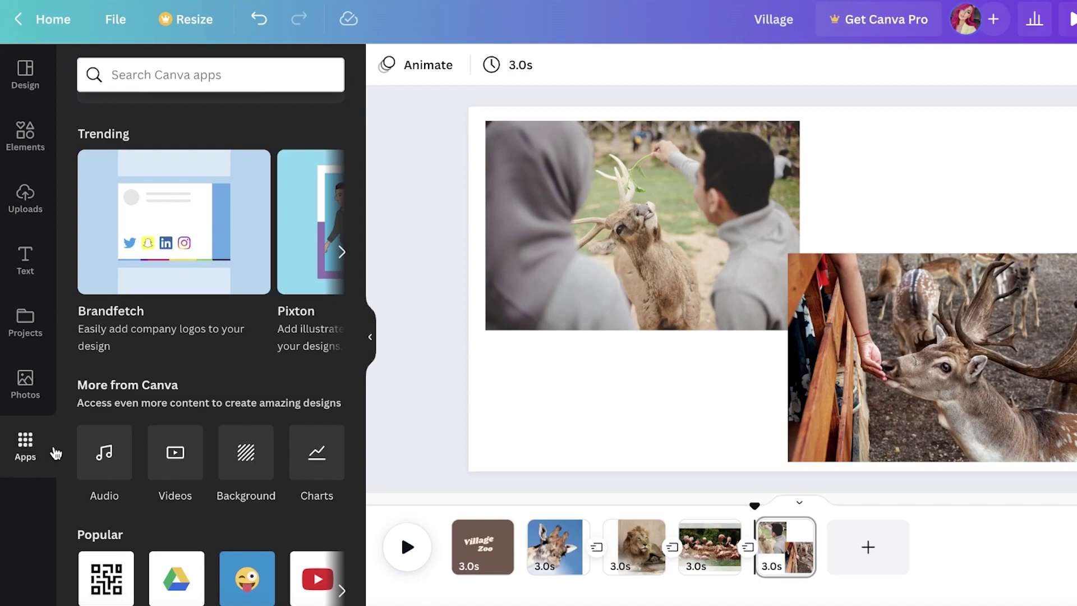
pyautogui.click(99, 454)
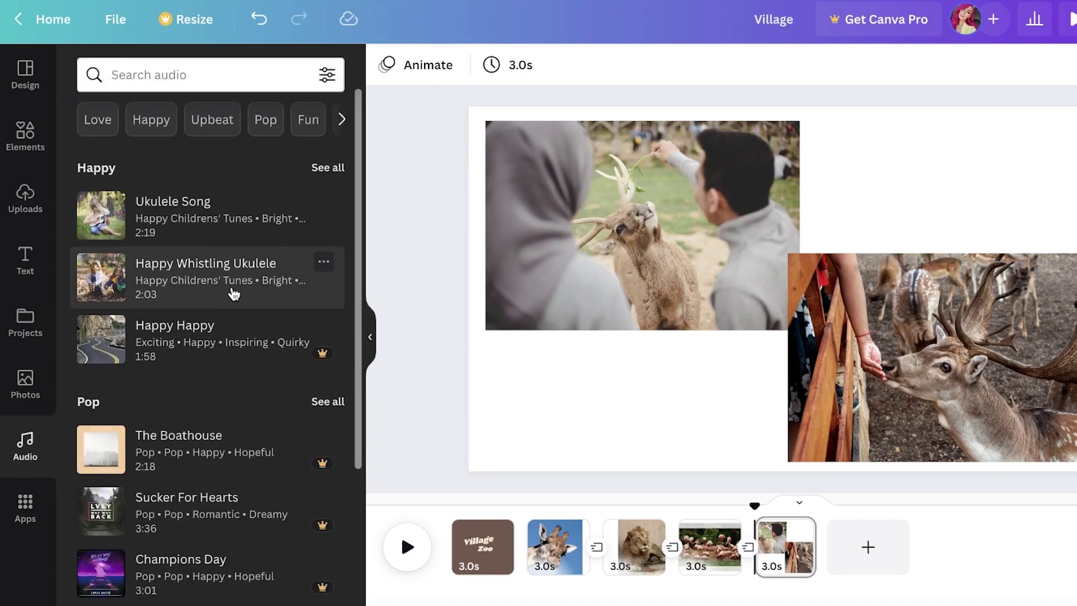
pyautogui.scroll(-1, 225, 252)
pyautogui.scroll(-4, 209, 287)
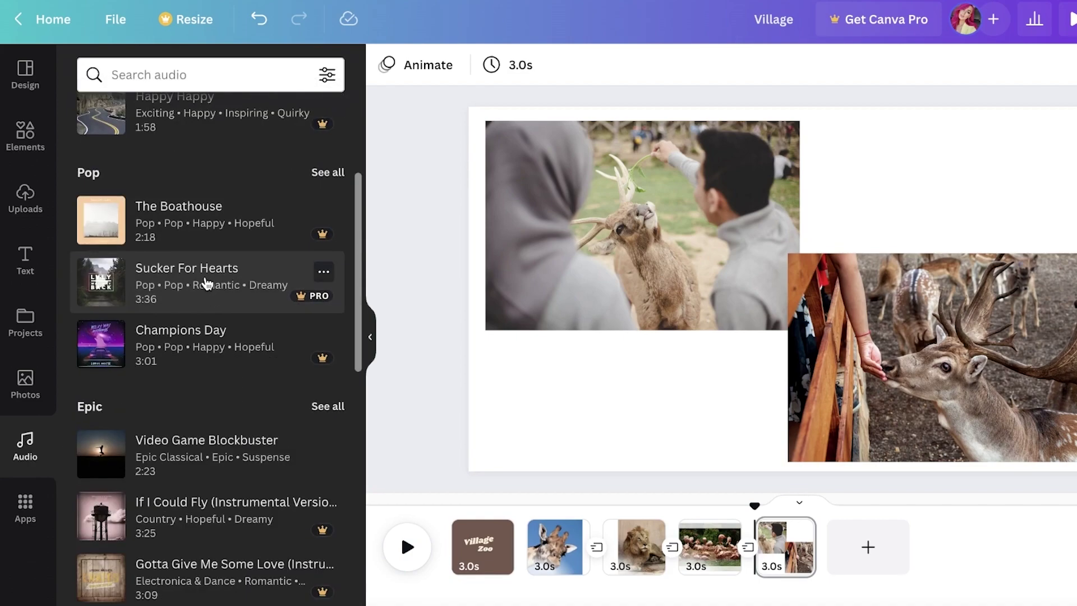
pyautogui.scroll(-4, 250, 289)
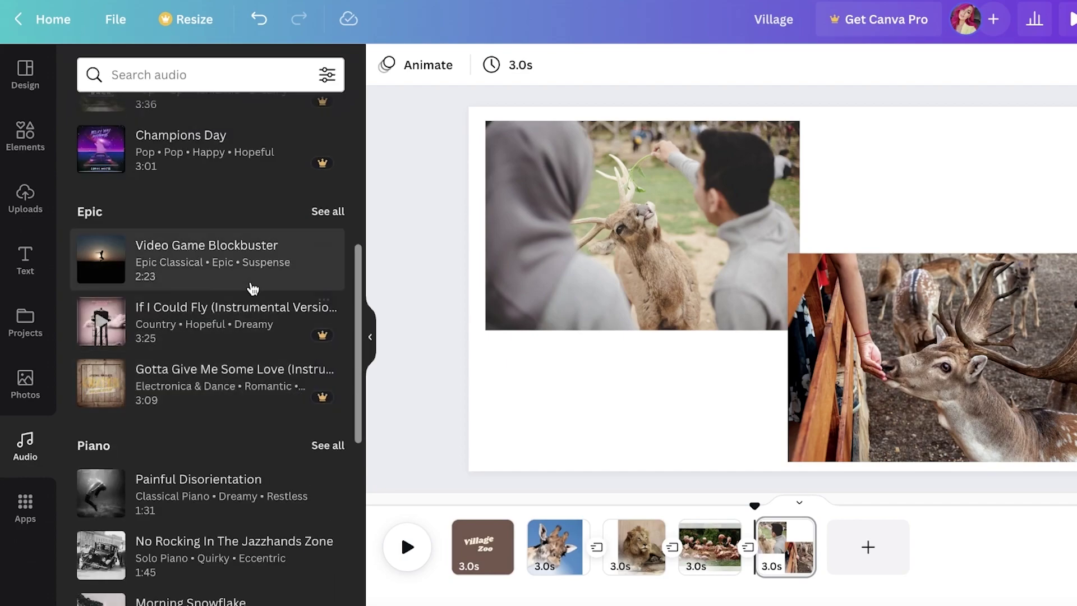
pyautogui.scroll(-2, 225, 376)
pyautogui.scroll(-4, 224, 373)
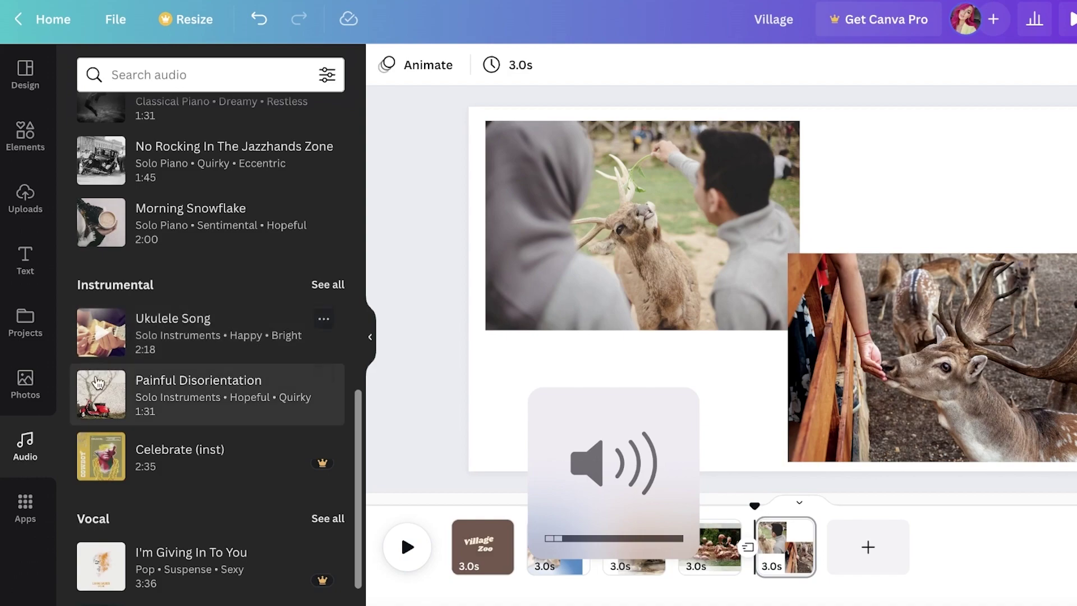
pyautogui.scroll(-2, 112, 348)
# Drop Ukulele Song onto the timeline and stretch it across the full 15 seconds.
pyautogui.moveTo(112, 216); pyautogui.dragTo(505, 560)
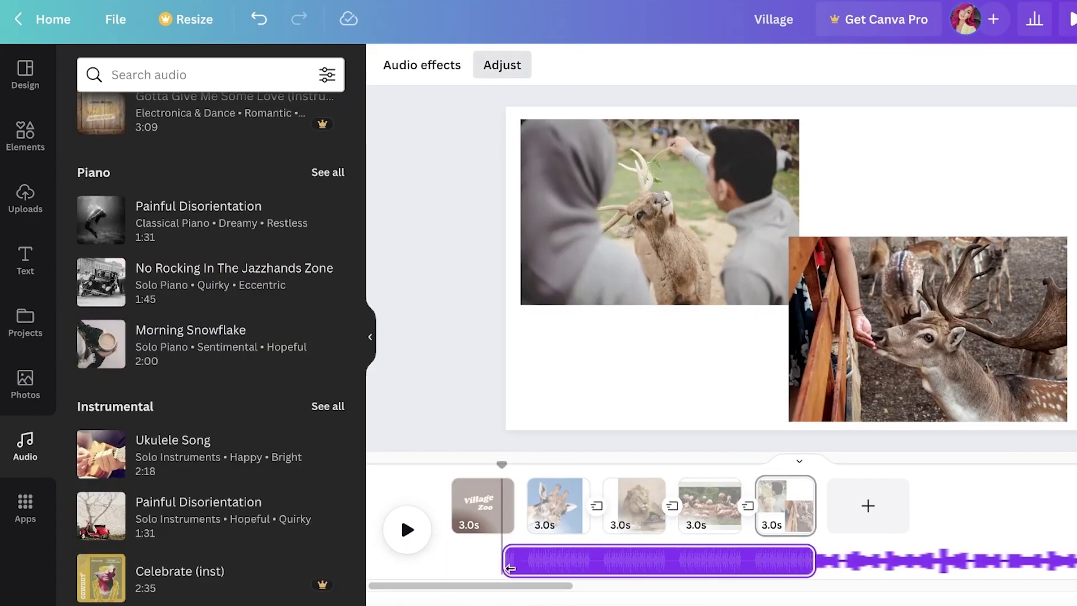
pyautogui.moveTo(868, 560); pyautogui.dragTo(808, 544)
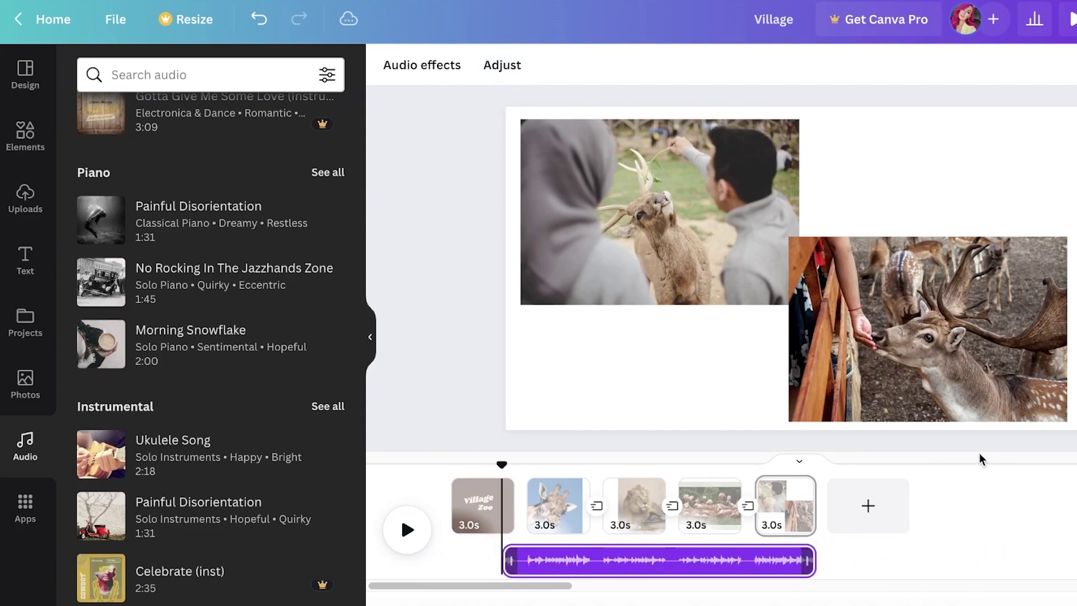
pyautogui.moveTo(513, 559); pyautogui.dragTo(456, 559)
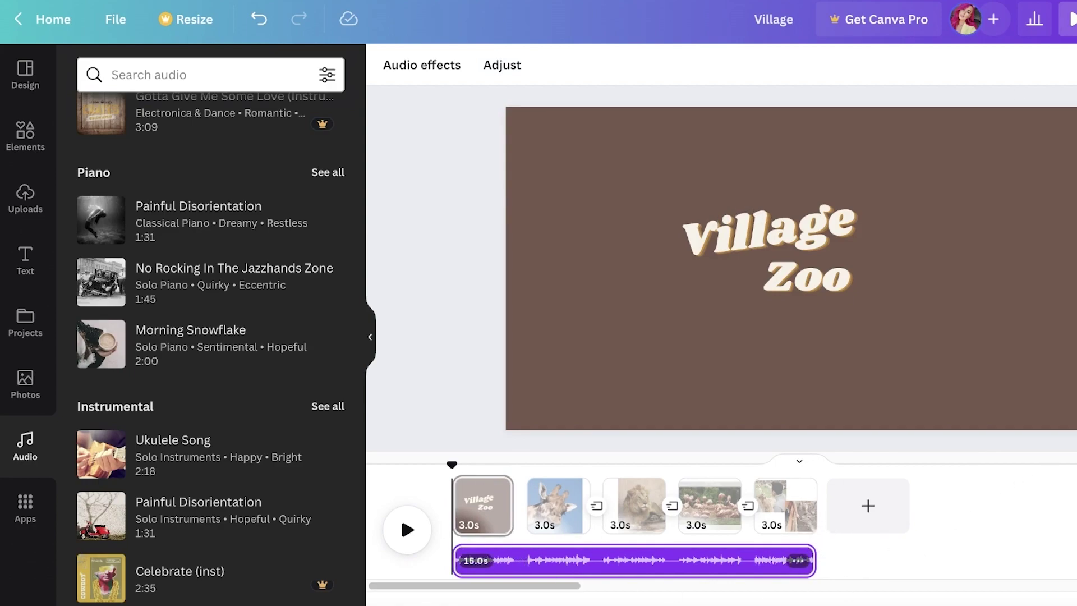
# Copy the design's view-only link from Share, then open a new browser tab.
pyautogui.click(1076, 19)
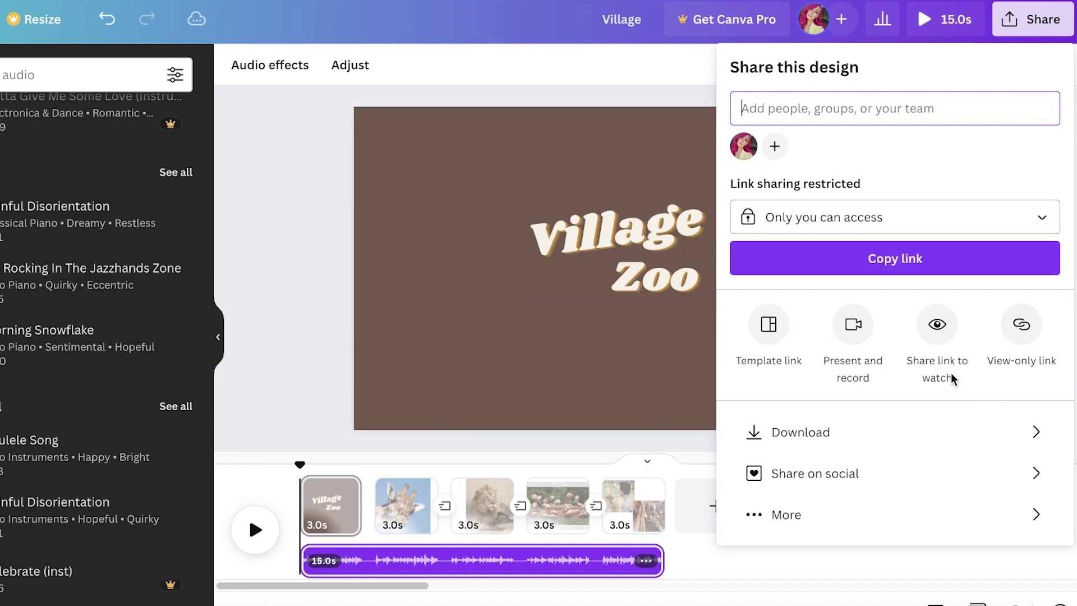
pyautogui.click(1025, 325)
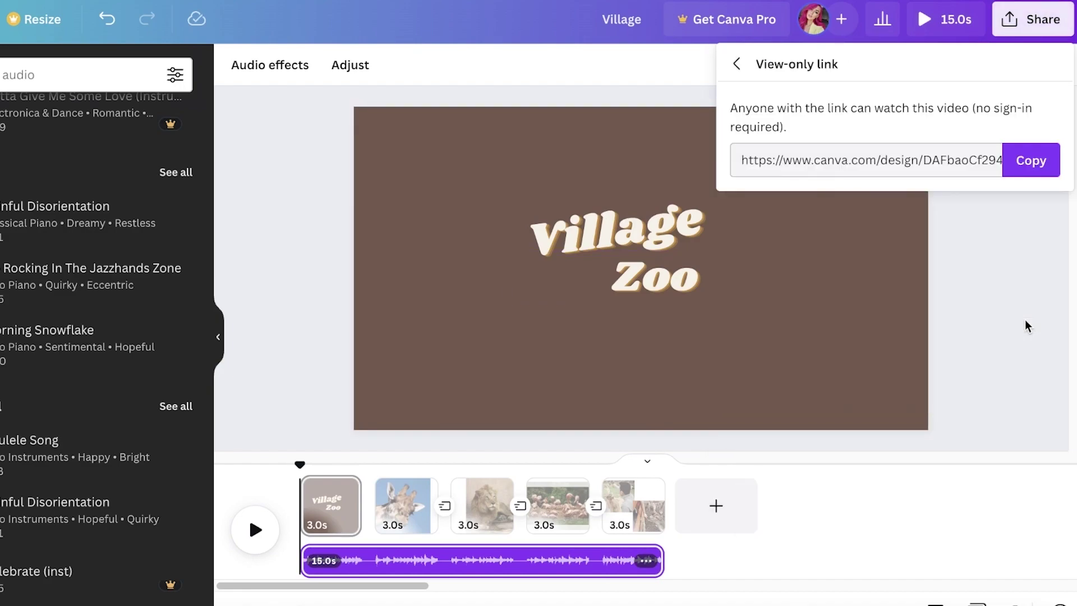
pyautogui.click(1036, 175)
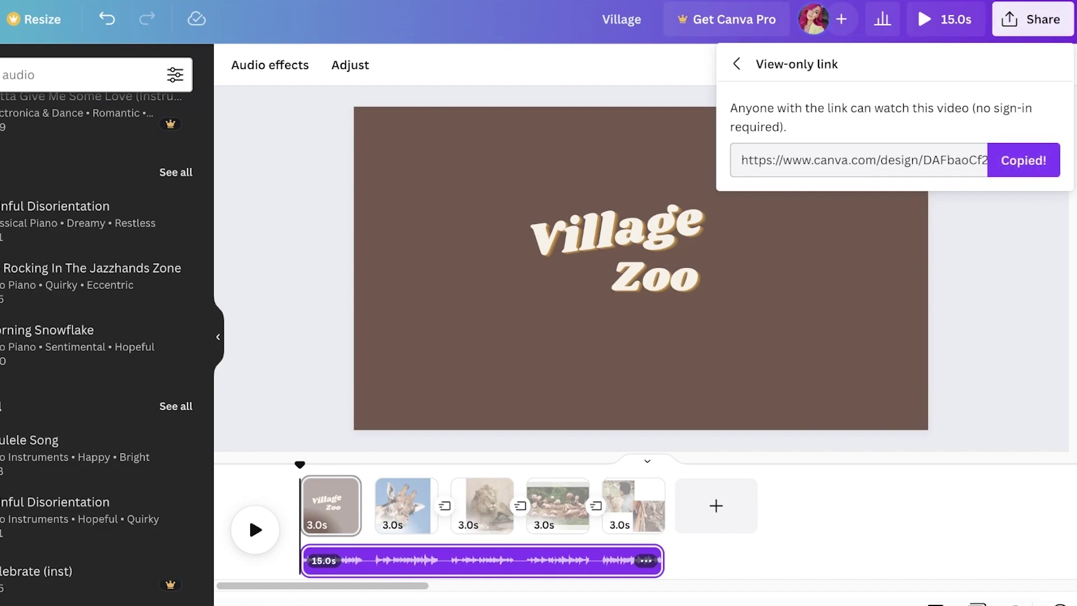
pyautogui.hotkey('ctrl', 't')
pyautogui.rightClick(606, 0)
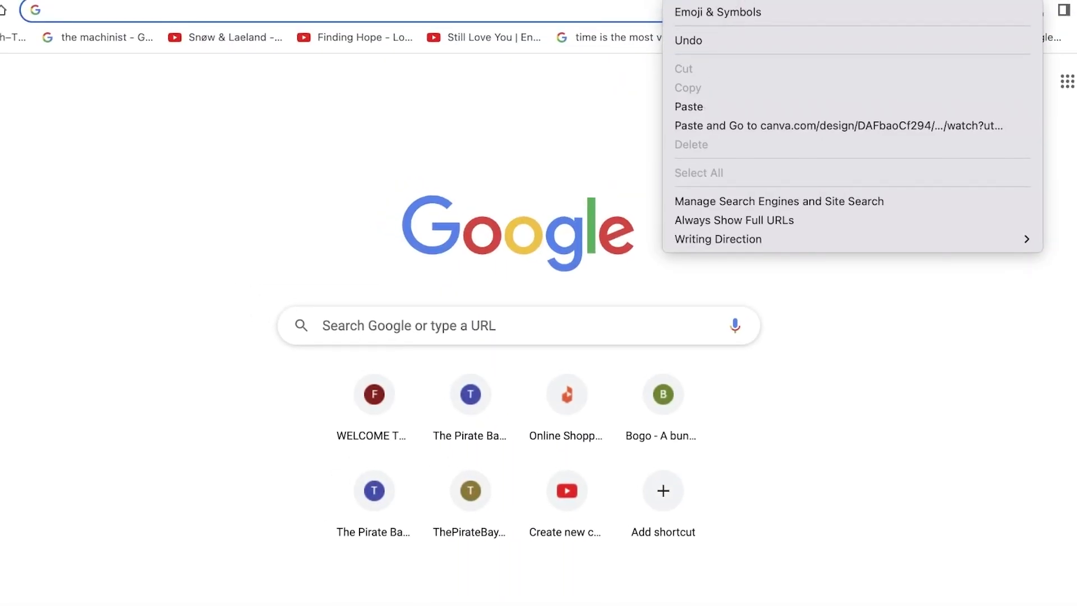
# Load the copied view-only link in a new incognito window and lower the player volume.
pyautogui.click(1072, 9)
pyautogui.click(1073, 10)
pyautogui.click(987, 90)
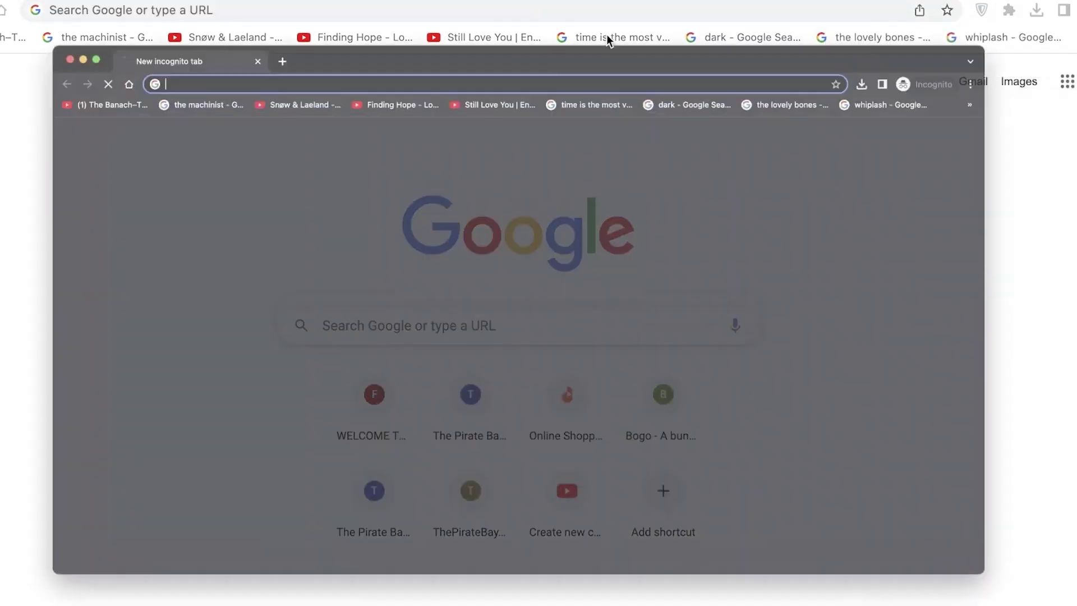
pyautogui.rightClick(611, 11)
pyautogui.click(642, 135)
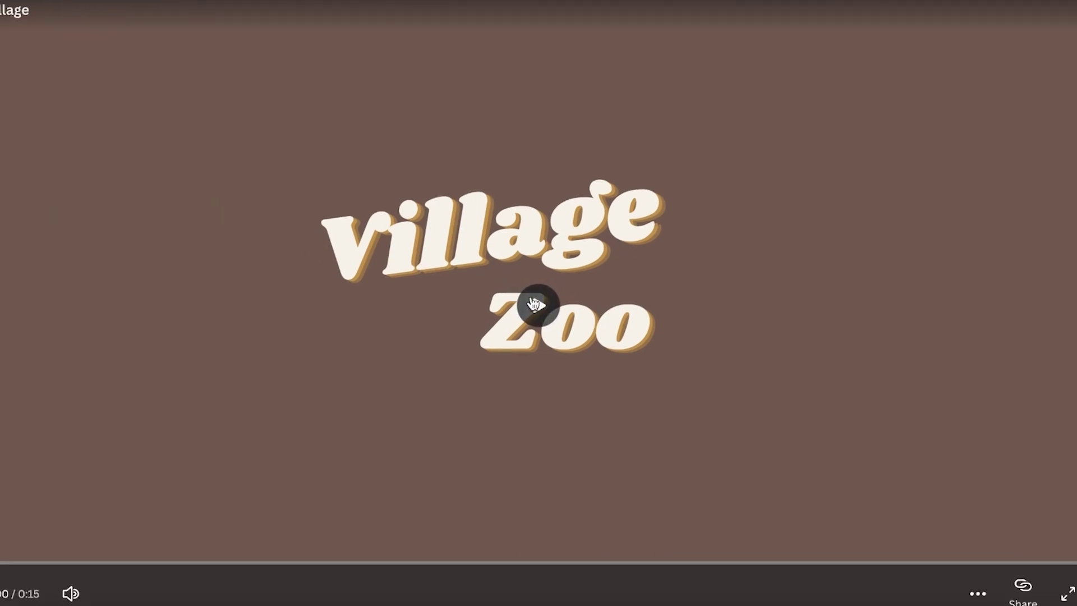
pyautogui.moveTo(68, 600)
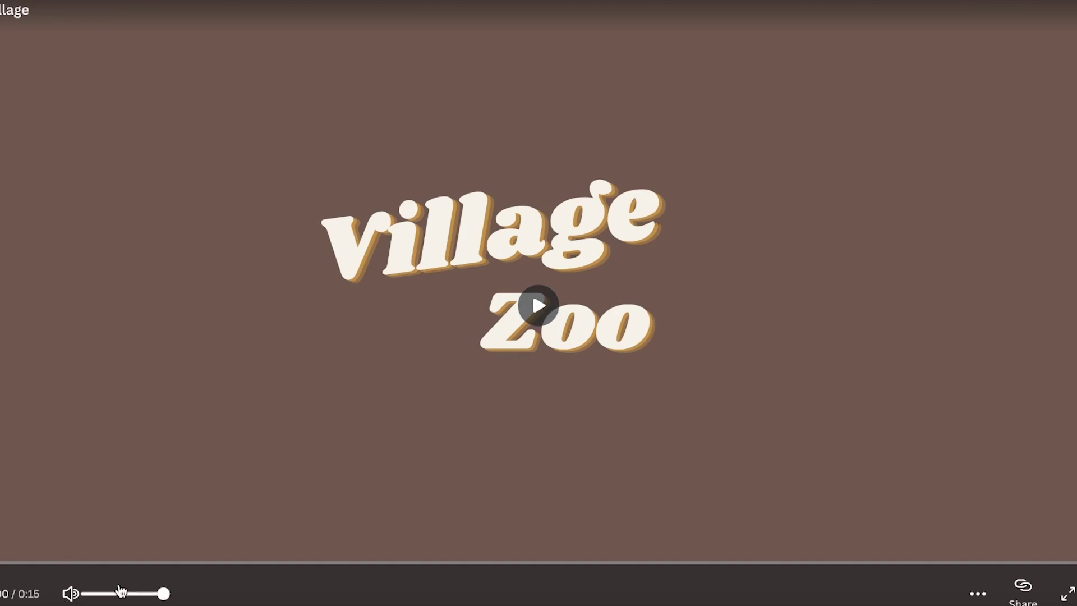
pyautogui.moveTo(121, 592); pyautogui.dragTo(108, 593)
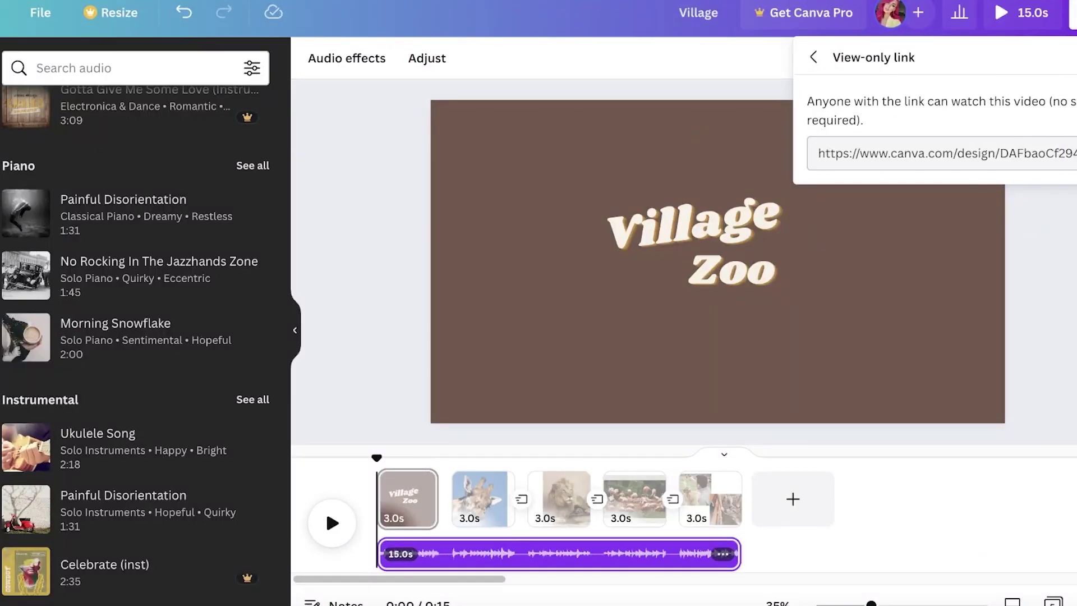
# Download all five pages from Share as an MP4 Video file.
pyautogui.click(813, 57)
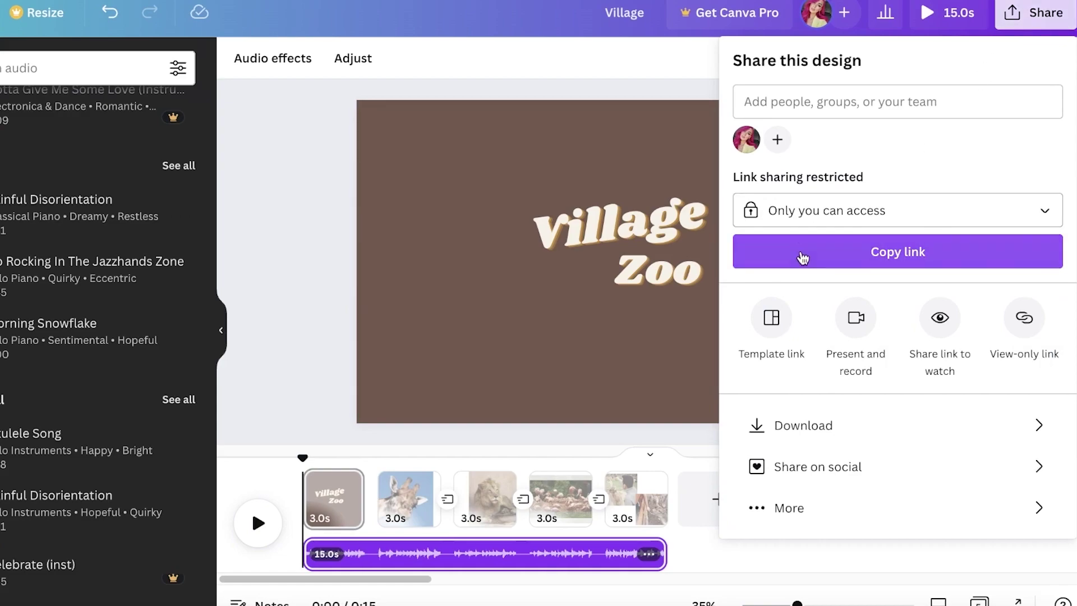
pyautogui.click(782, 432)
pyautogui.click(903, 142)
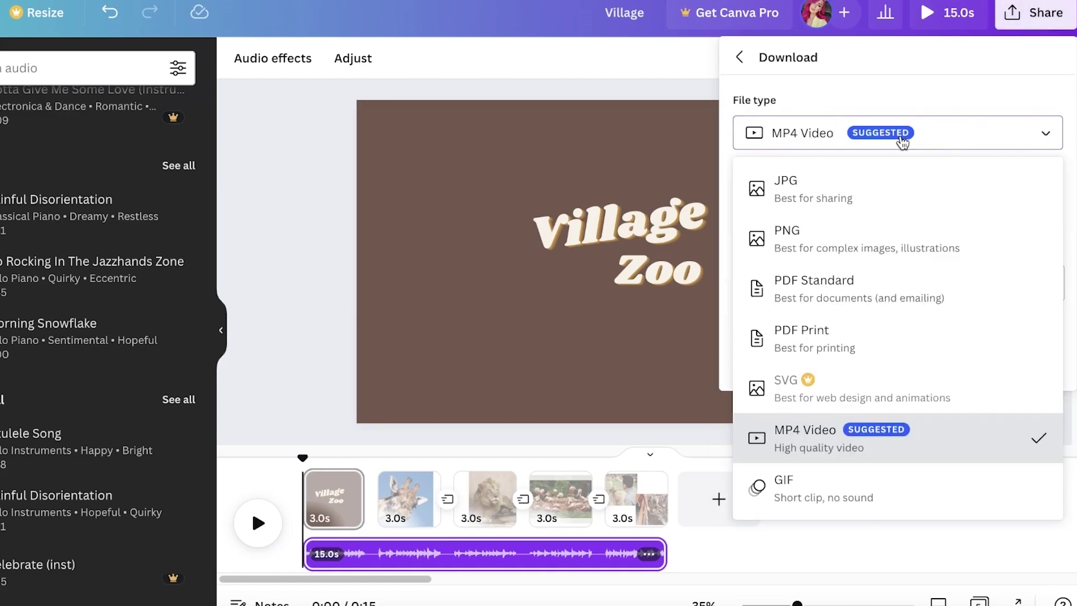
pyautogui.click(902, 143)
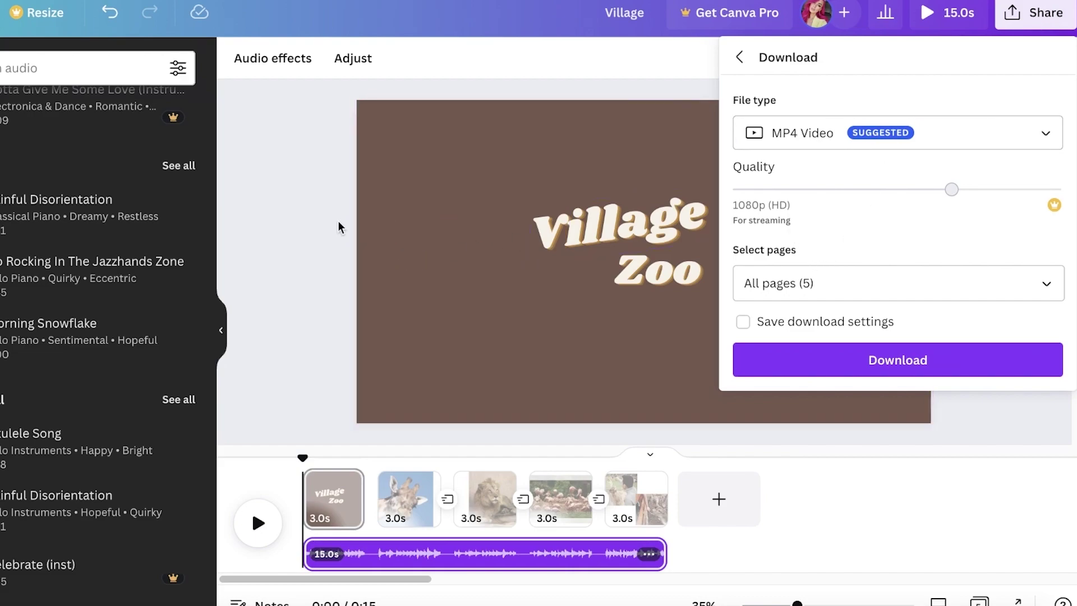
pyautogui.click(288, 238)
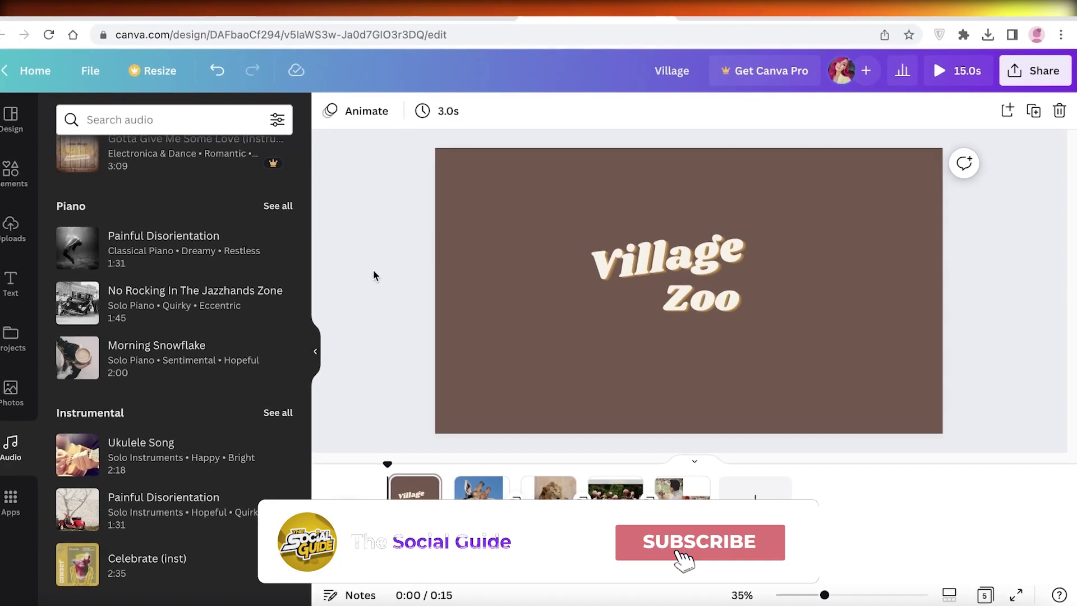